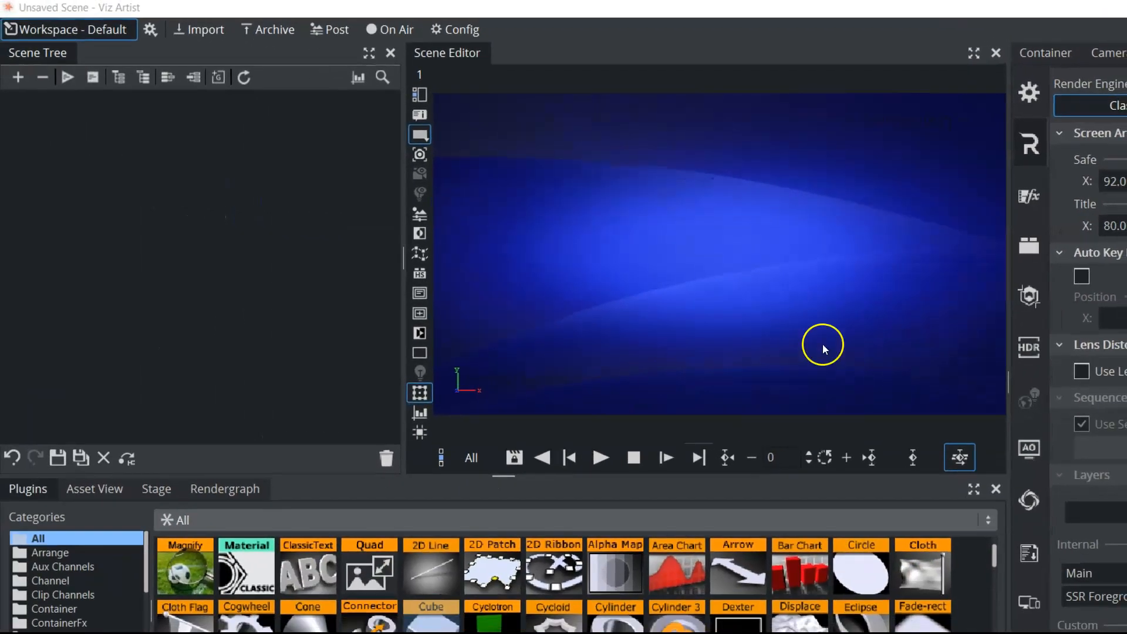
Add a Cube geometry to the empty scene tree.
left_click_drag(430, 613, 155, 212)
left_click(255, 246)
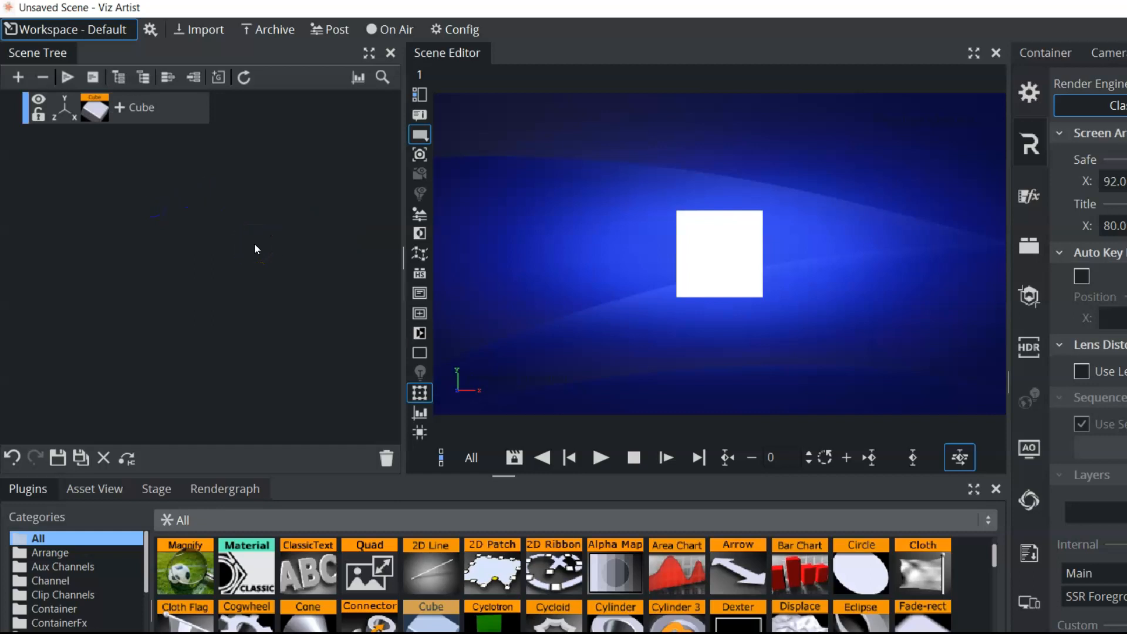
left_click(132, 160)
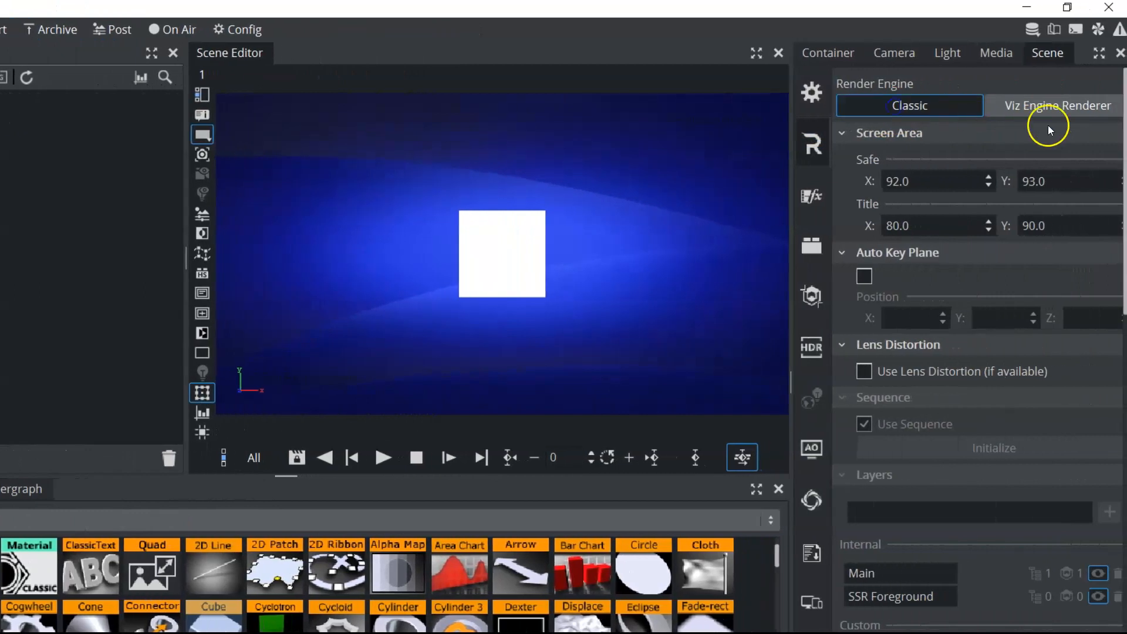
Switch the scene's render engine to Viz Engine Renderer and return it to Classic.
left_click(1038, 107)
left_click(907, 105)
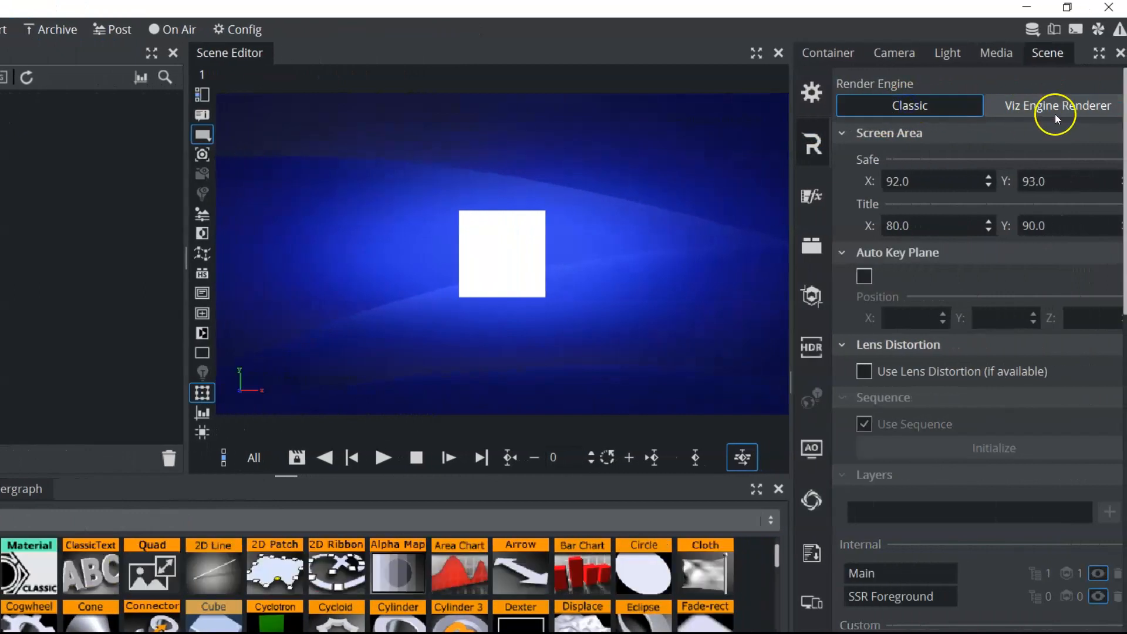
left_click(1054, 114)
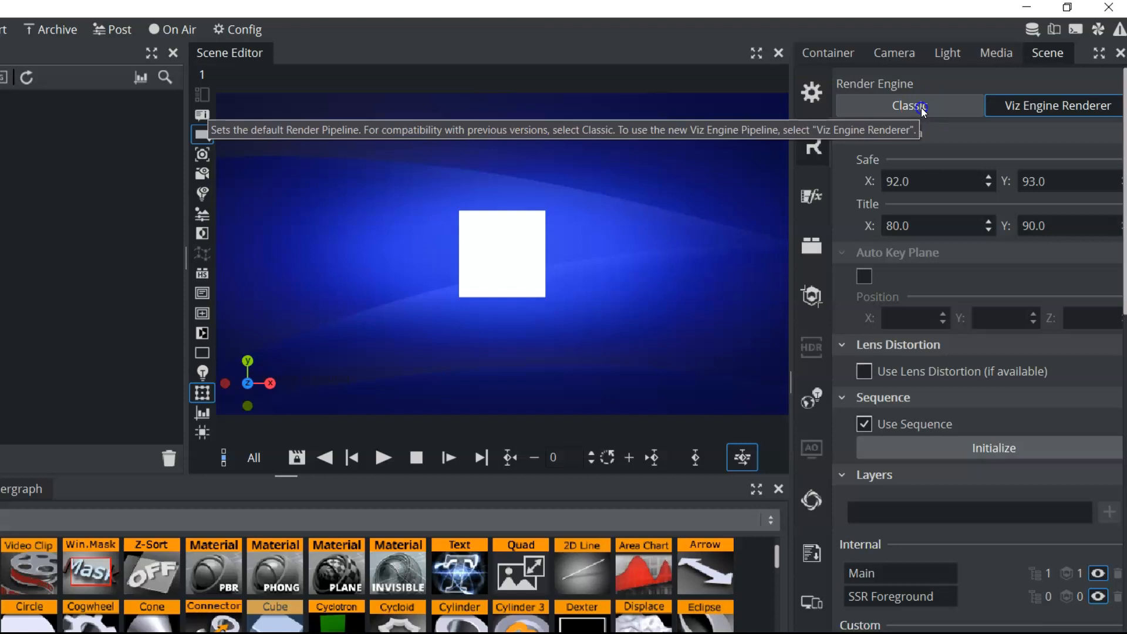
left_click(921, 107)
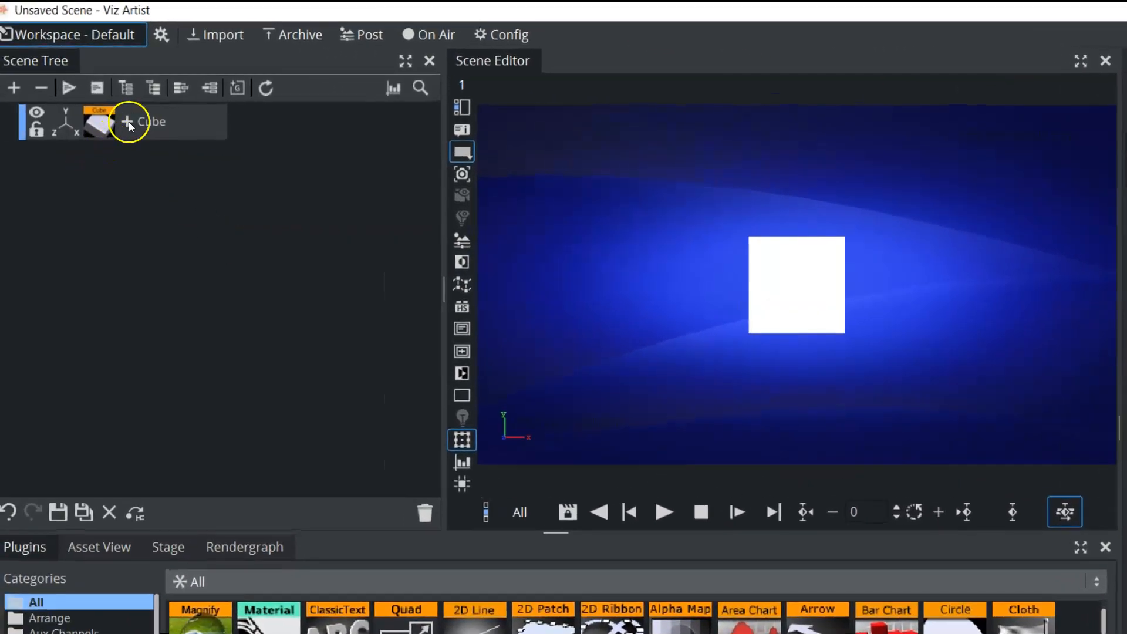
Add a classic Material to the cube and make its diffuse and ambient colors green.
left_click(128, 121)
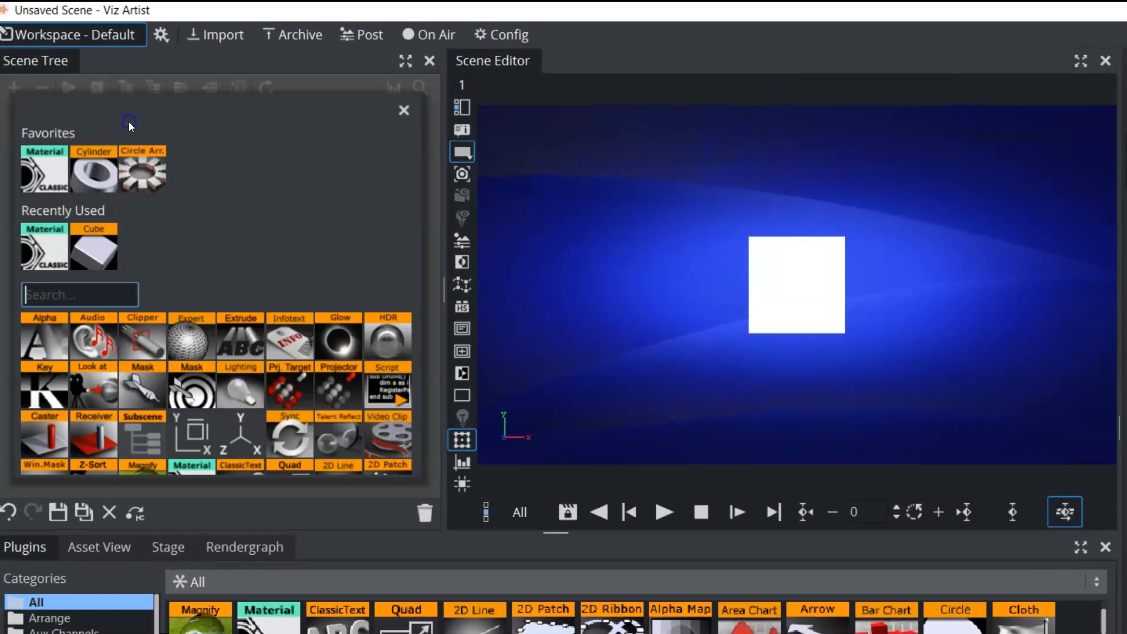
left_click(42, 173)
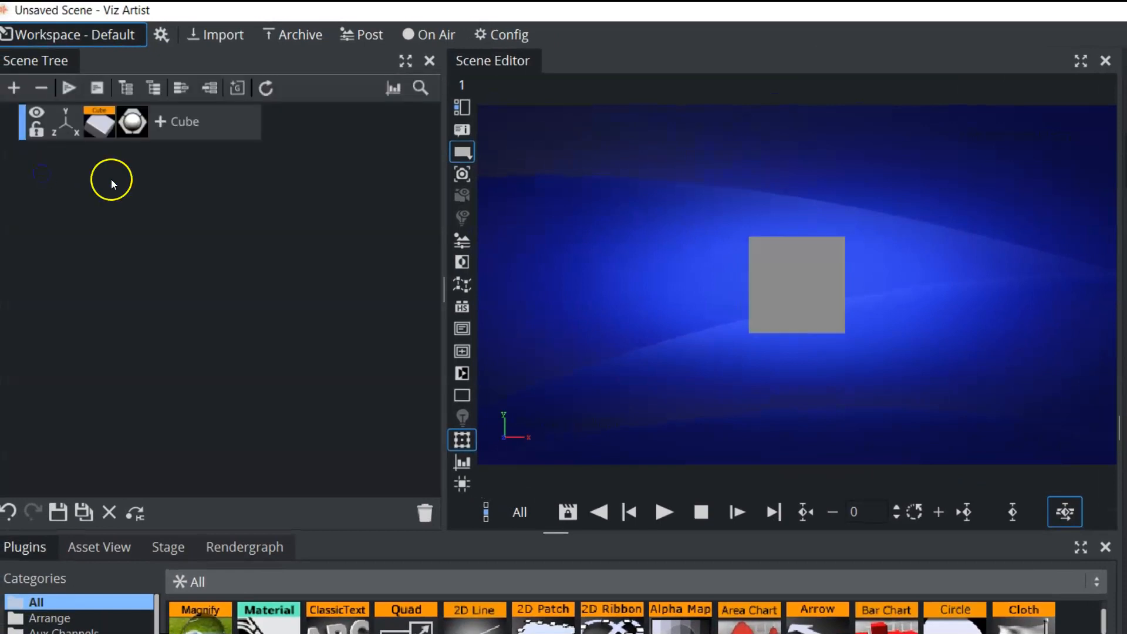
left_click(132, 126)
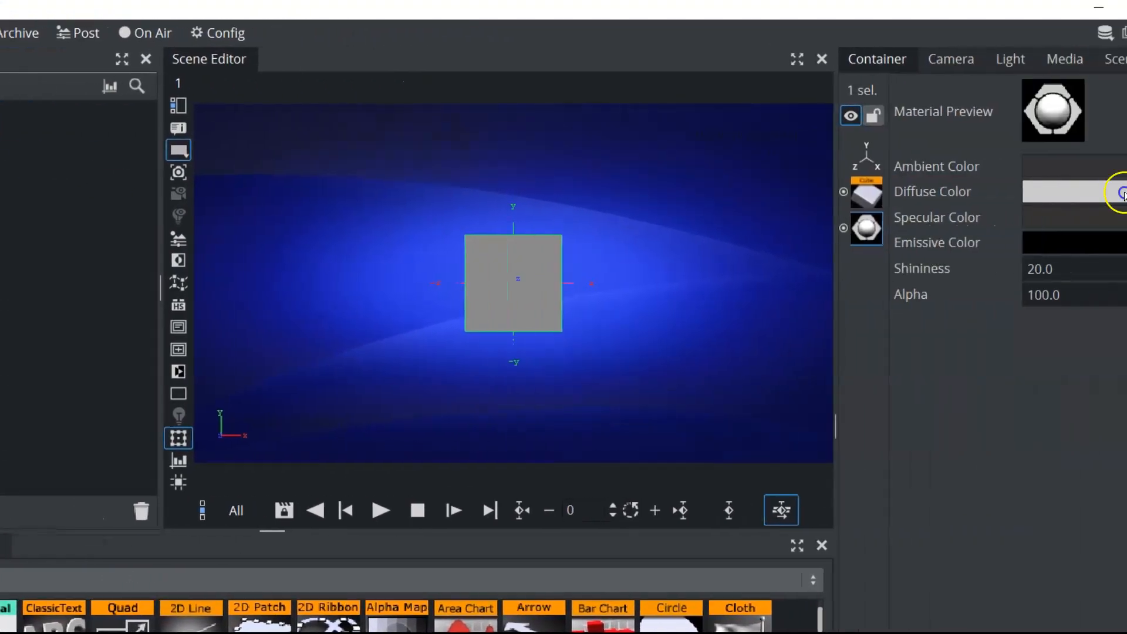
left_click(1107, 192)
left_click(1079, 237)
left_click(1103, 195)
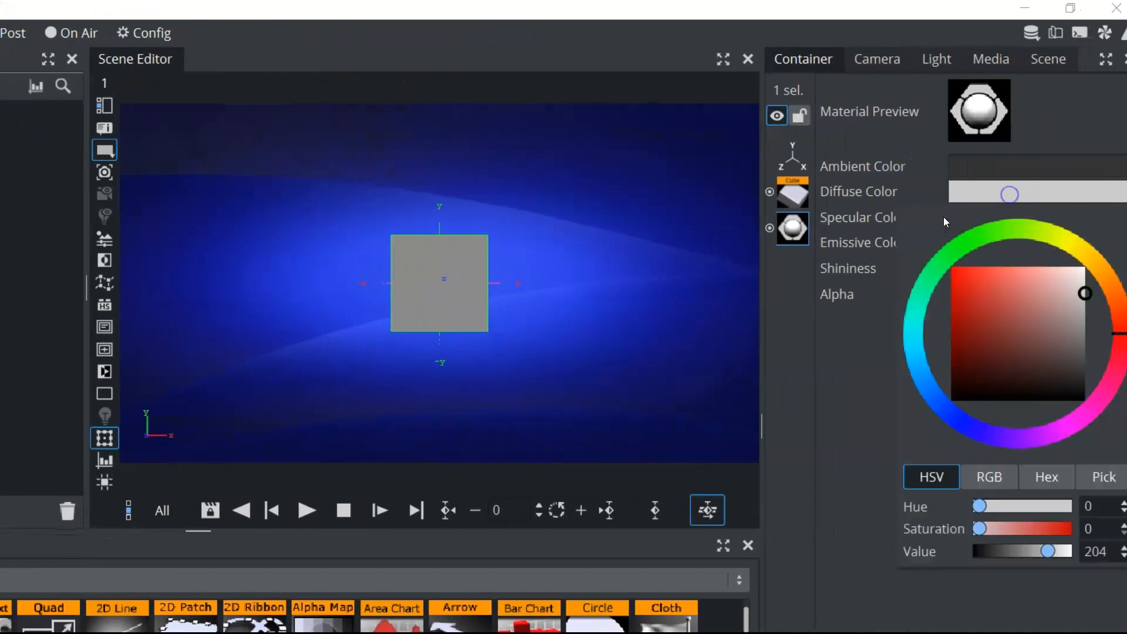
left_click(989, 234)
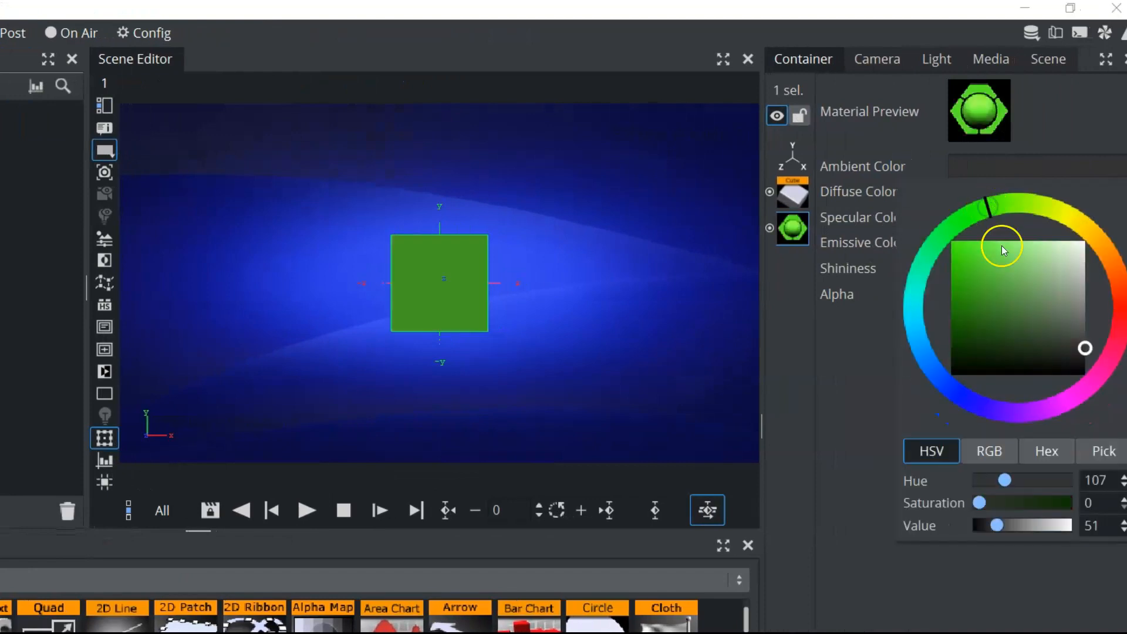
left_click(985, 249)
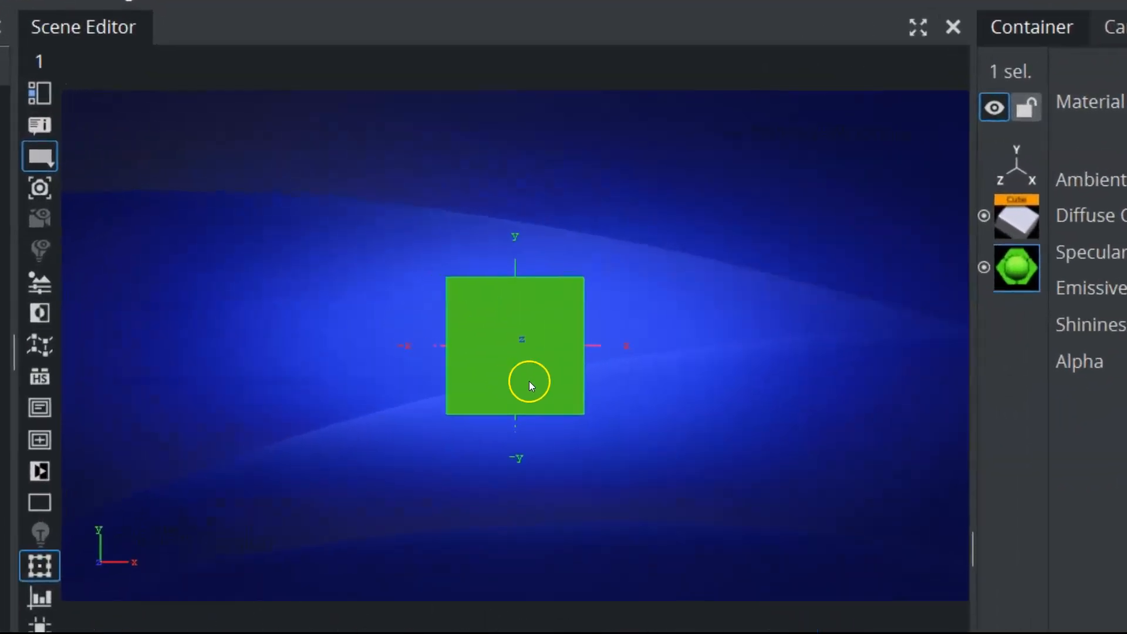
Move the cube across to the right side of the scene, set a keyframe at frame 50 and play the animation.
left_click_drag(549, 389, 205, 389)
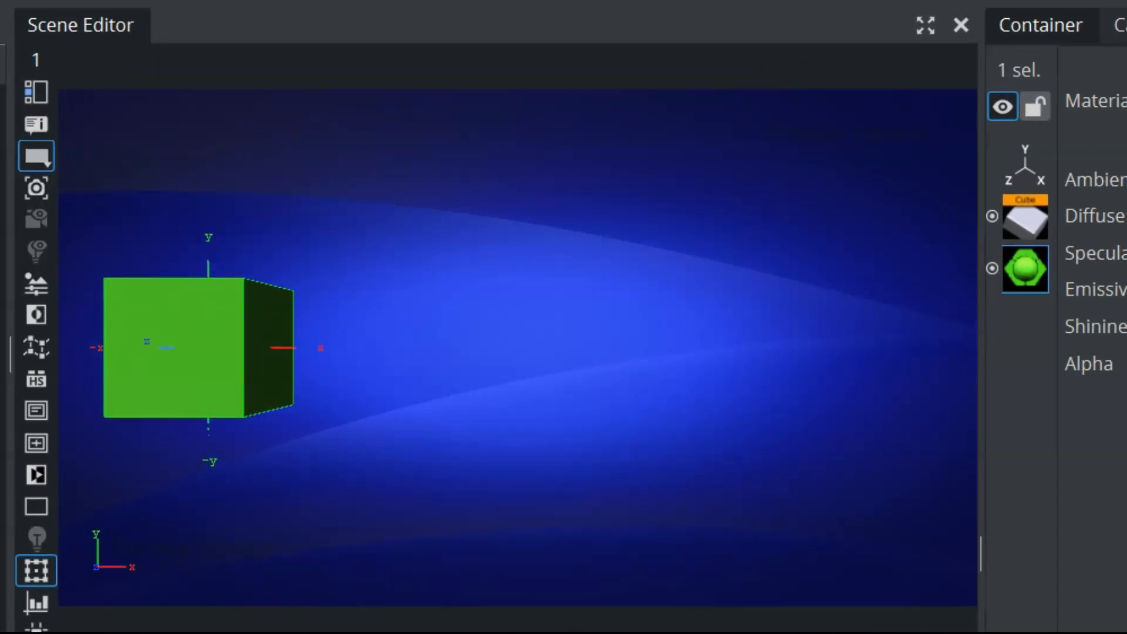
left_click_drag(198, 377, 863, 400)
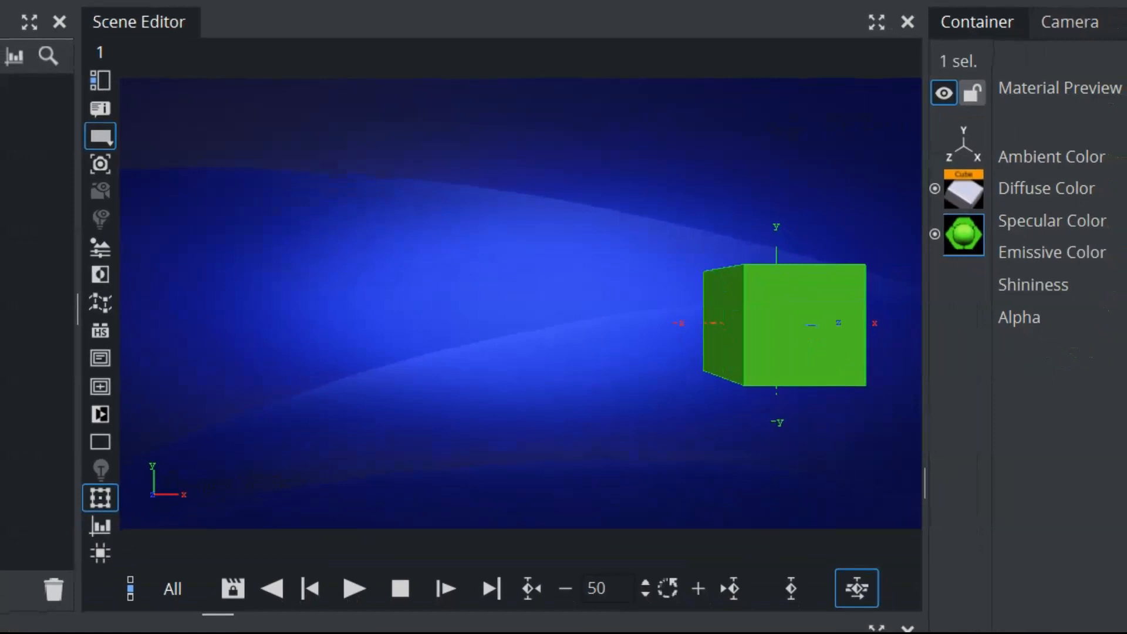
left_click(790, 587)
left_click(355, 587)
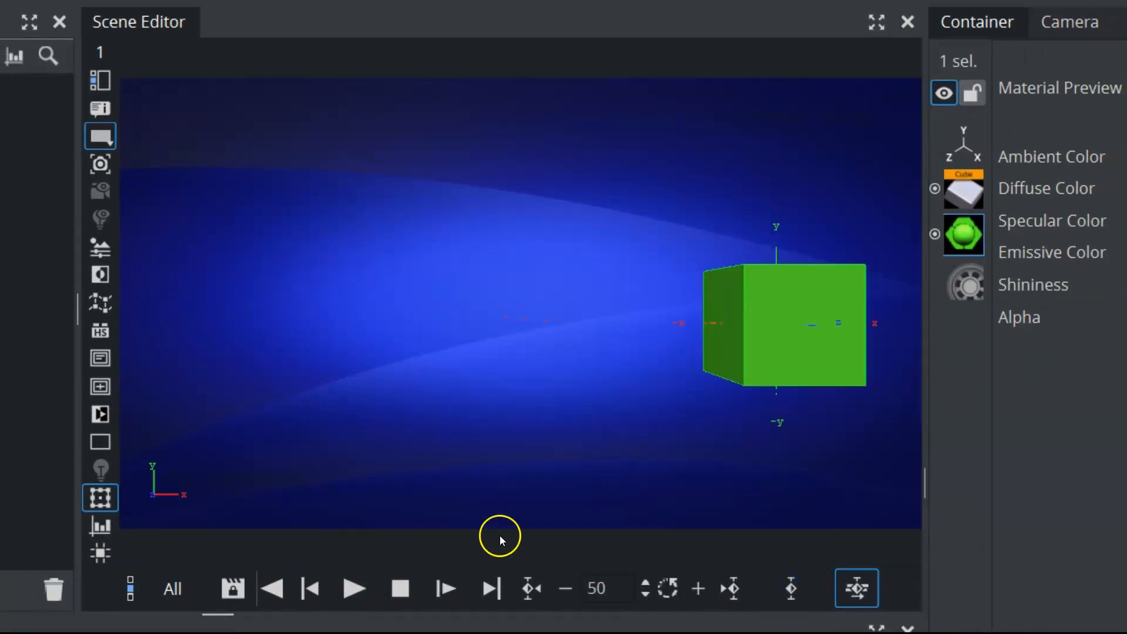
Move the cube back to the scene's center and turn on the bounding box display.
left_click_drag(789, 308, 473, 302)
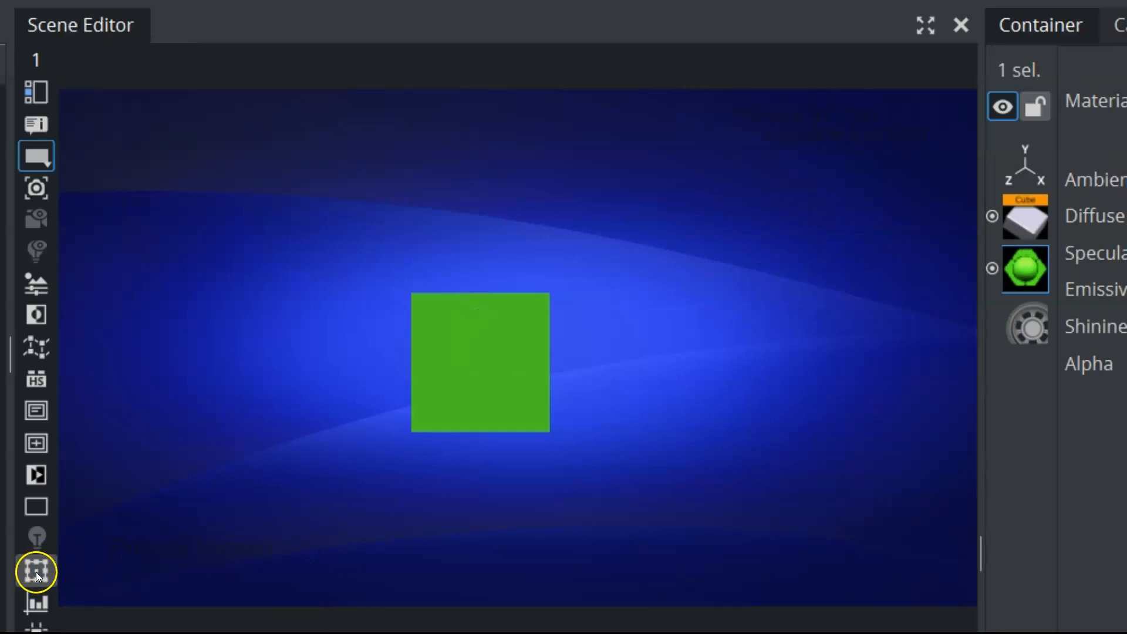
left_click(36, 570)
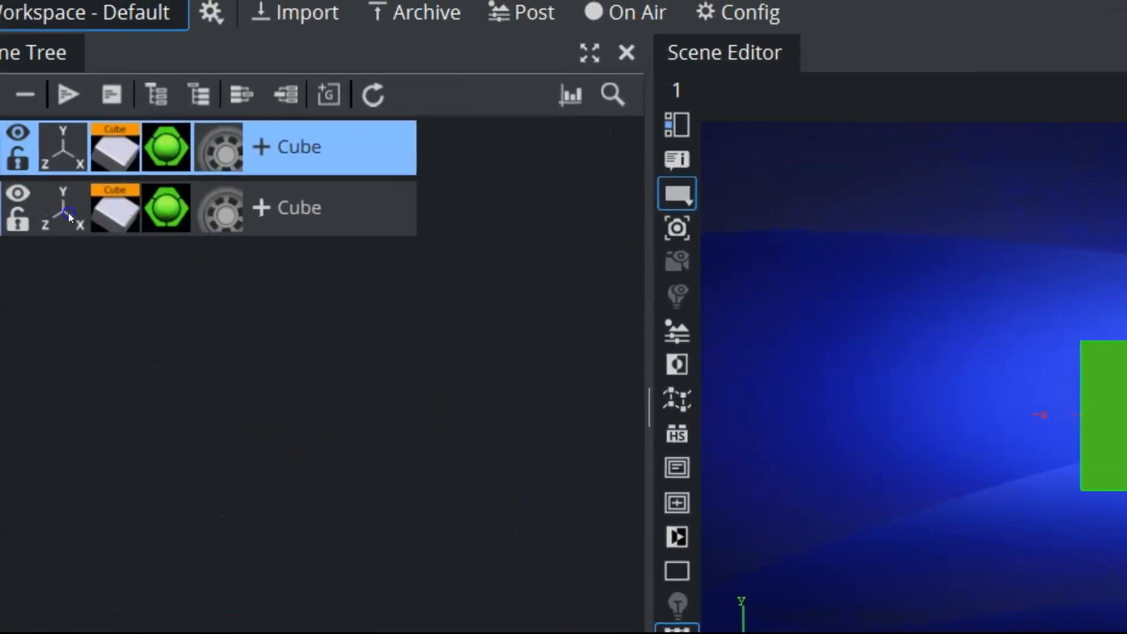
Place the second cube in the scene's upper-left area, and nudge the center cube slightly down and to the right.
left_click(69, 217)
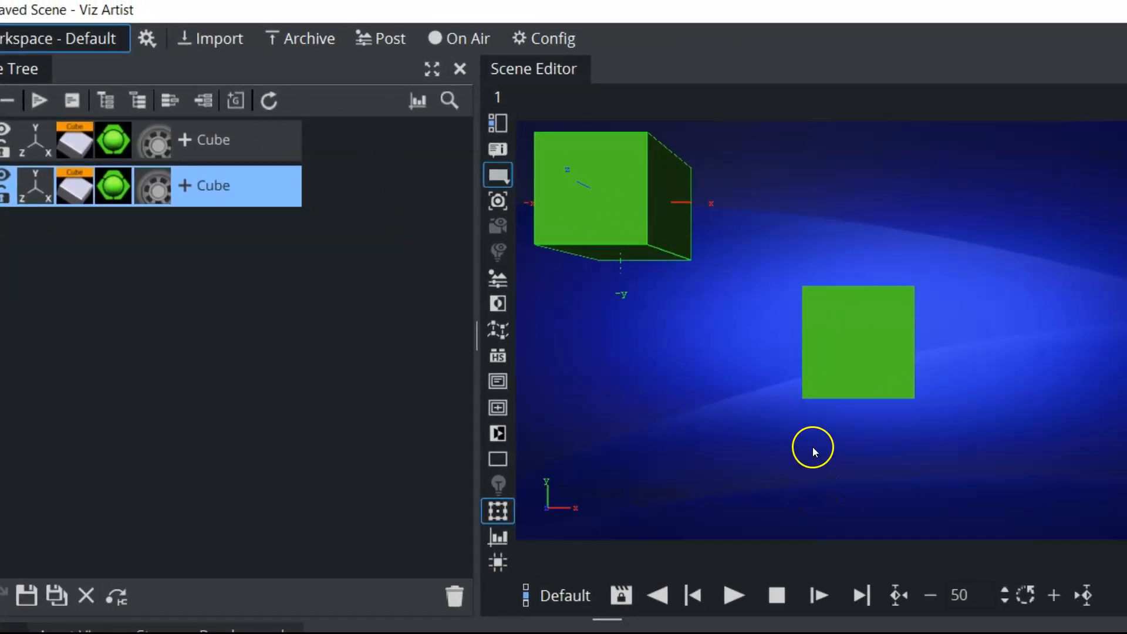
left_click(850, 359)
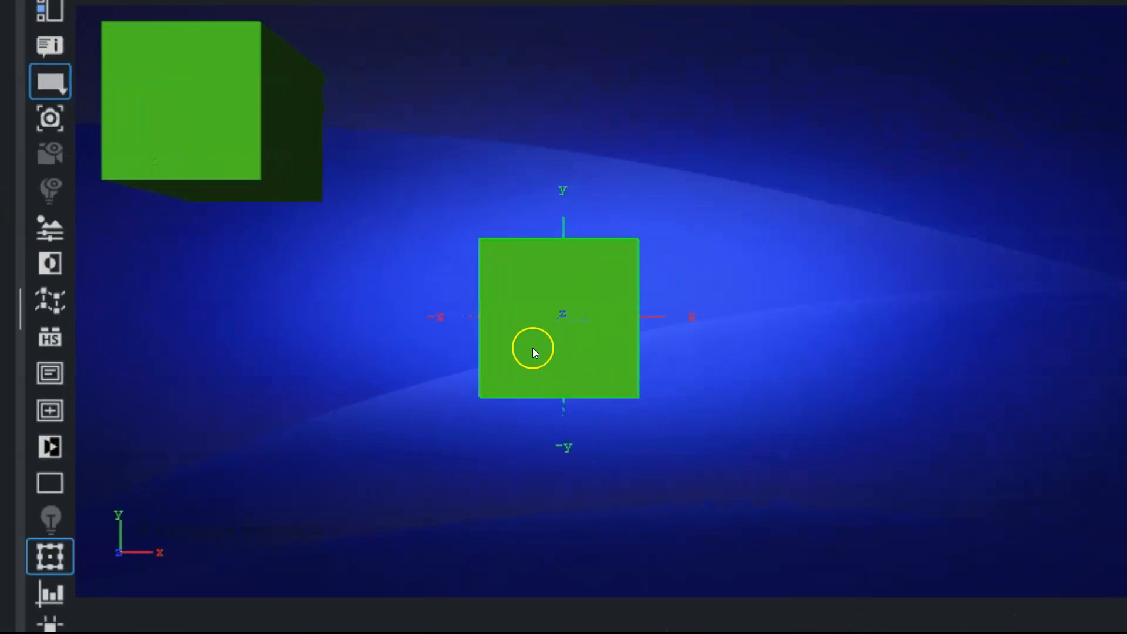
mouse_move(533, 351)
left_mouse_down()
mouse_move(554, 377)
mouse_move(752, 390)
mouse_move(986, 161)
mouse_move(795, 383)
mouse_move(976, 473)
mouse_move(573, 435)
mouse_move(911, 201)
mouse_move(683, 250)
mouse_move(541, 359)
left_mouse_up()
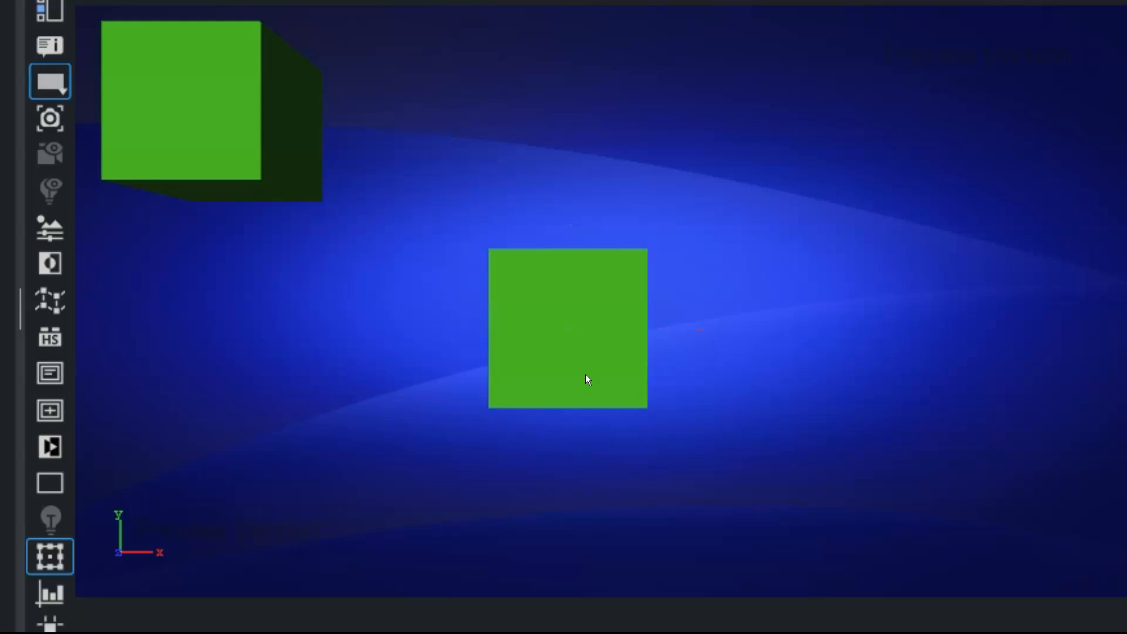
left_click(565, 348)
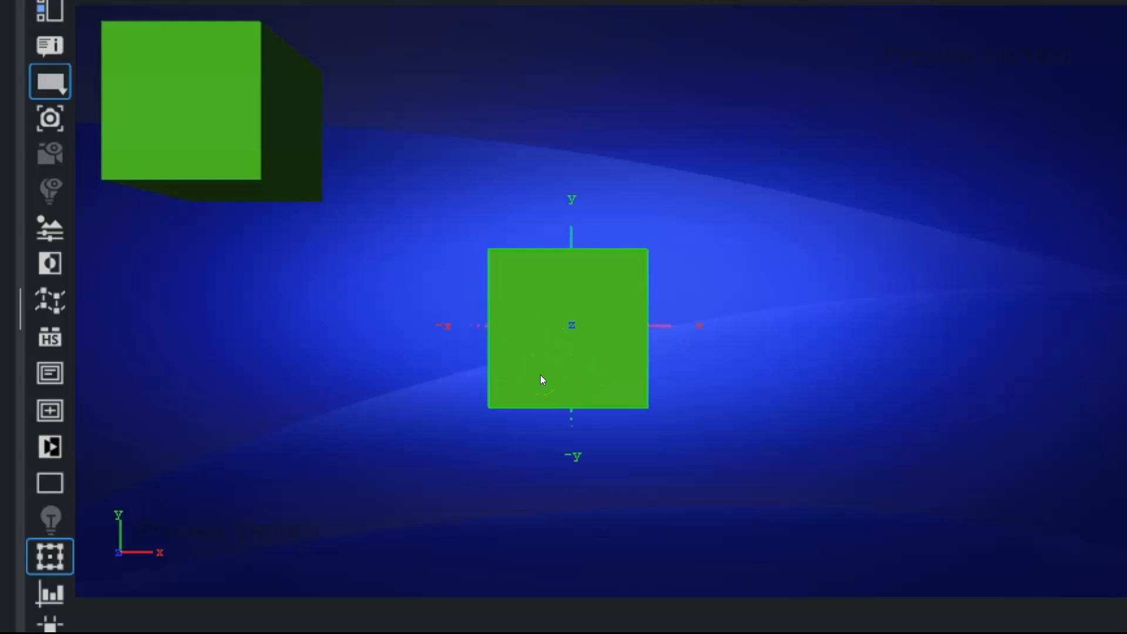
Duplicate the center cube into the scene's upper-right area and select all three cubes together before clearing the selection.
left_click_drag(541, 376, 886, 167, "ctrl")
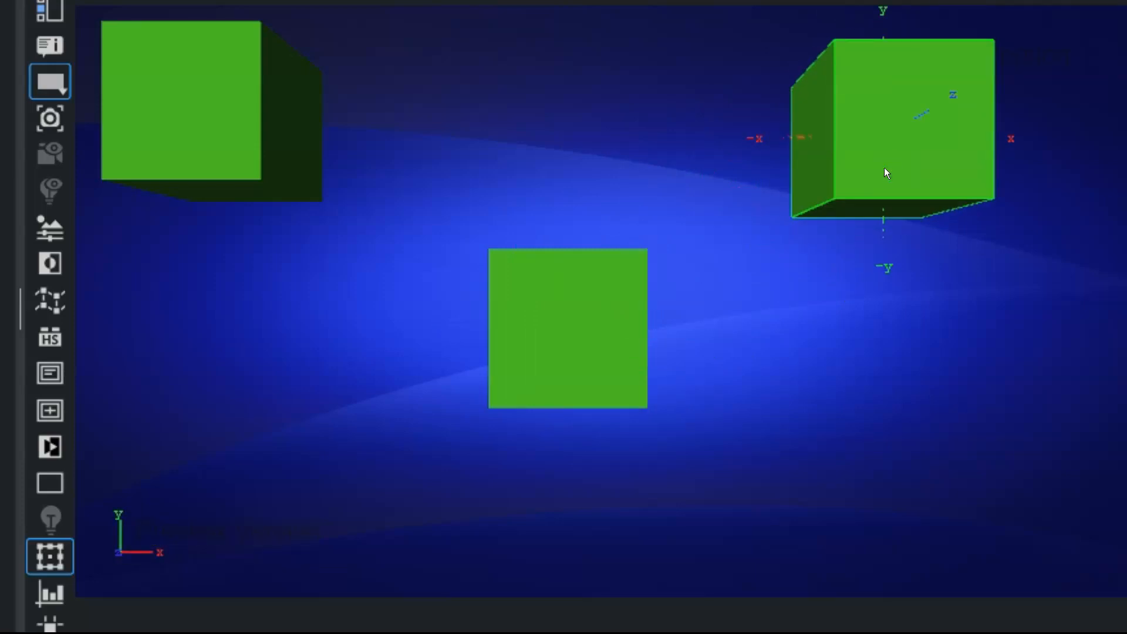
left_click(604, 329, "ctrl")
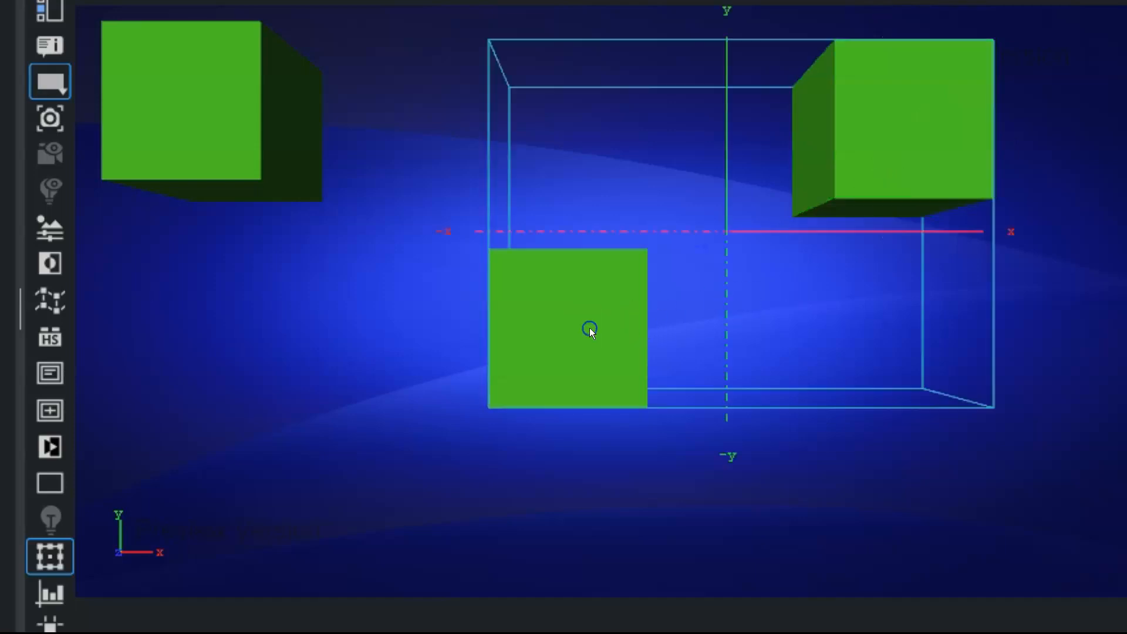
left_click(234, 131, "ctrl")
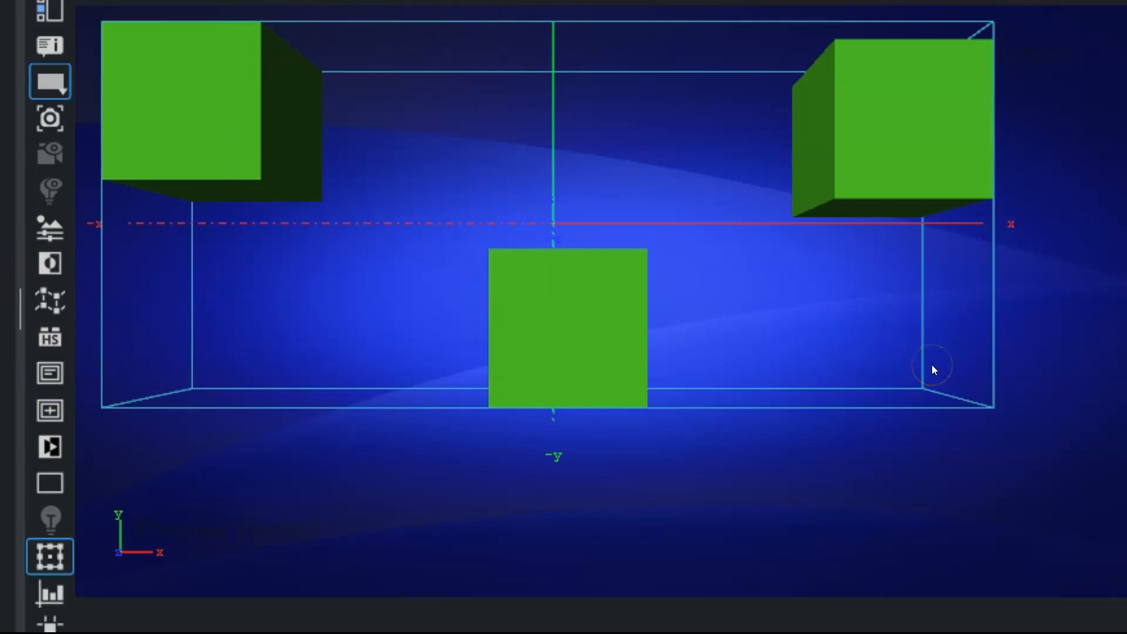
left_click(872, 407)
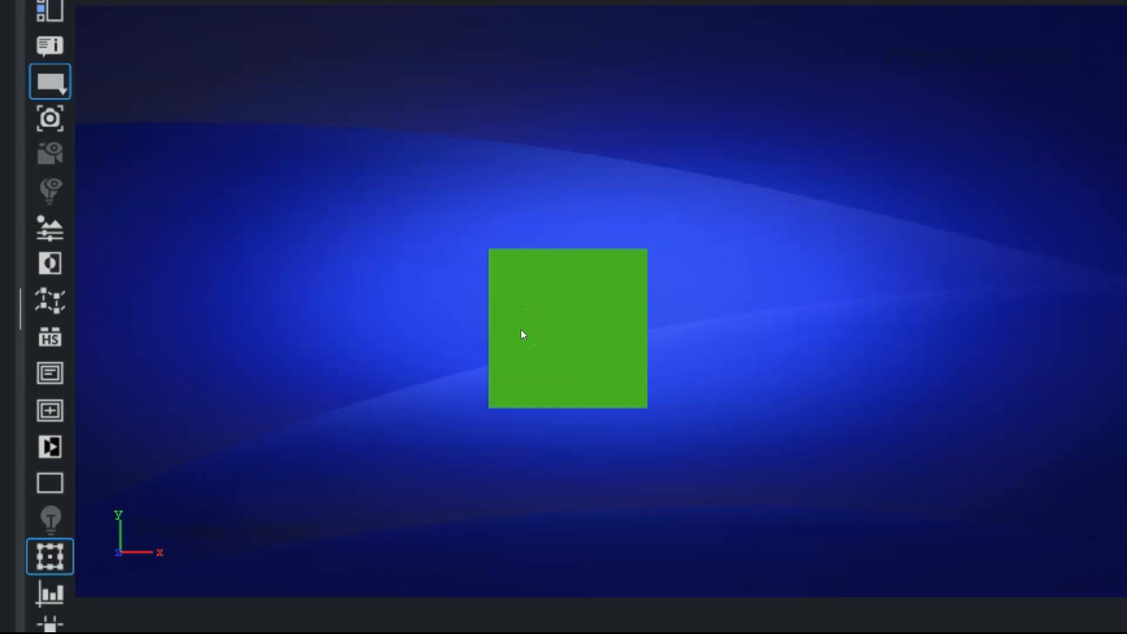
Activate the position handles on the remaining cube, looking over its properties options on the way.
right_click(520, 330)
left_click(520, 330)
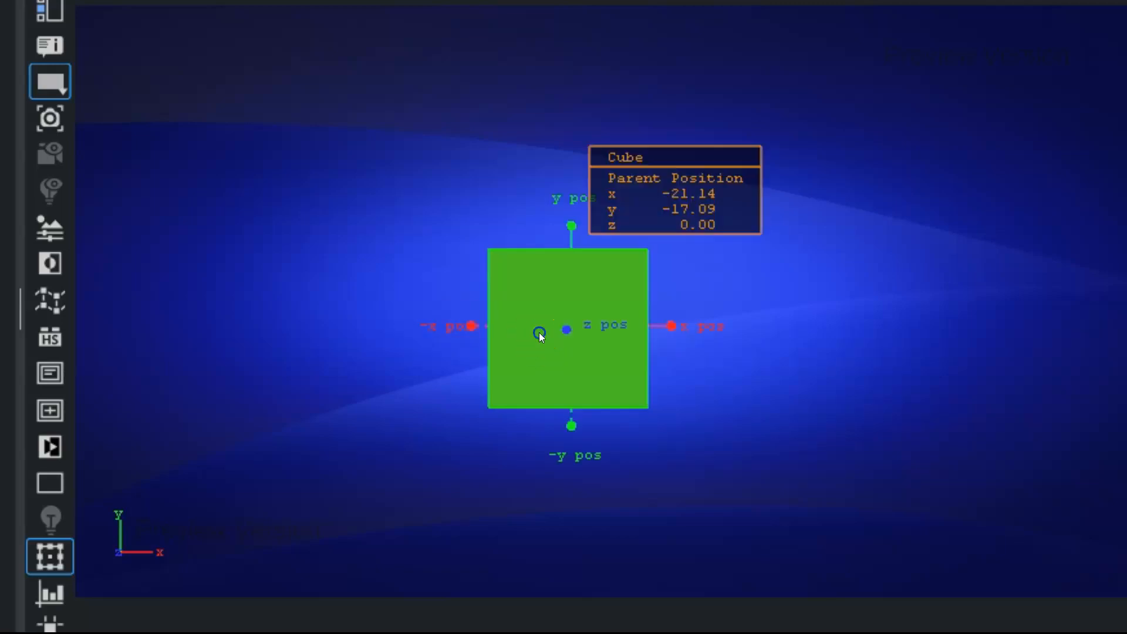
right_click(533, 328)
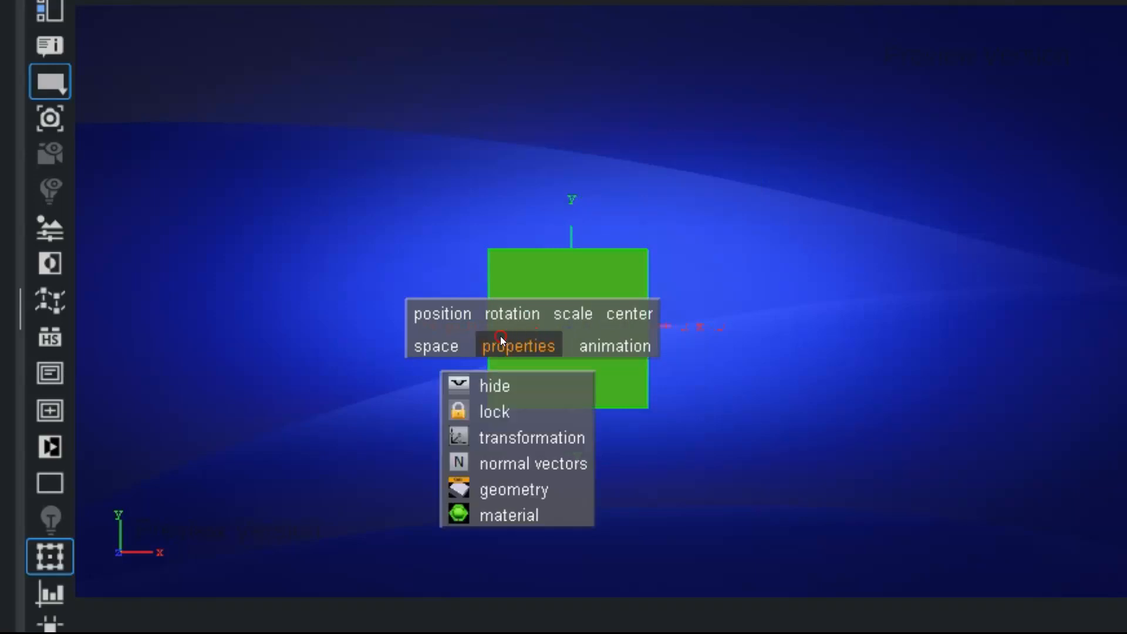
mouse_move(456, 322)
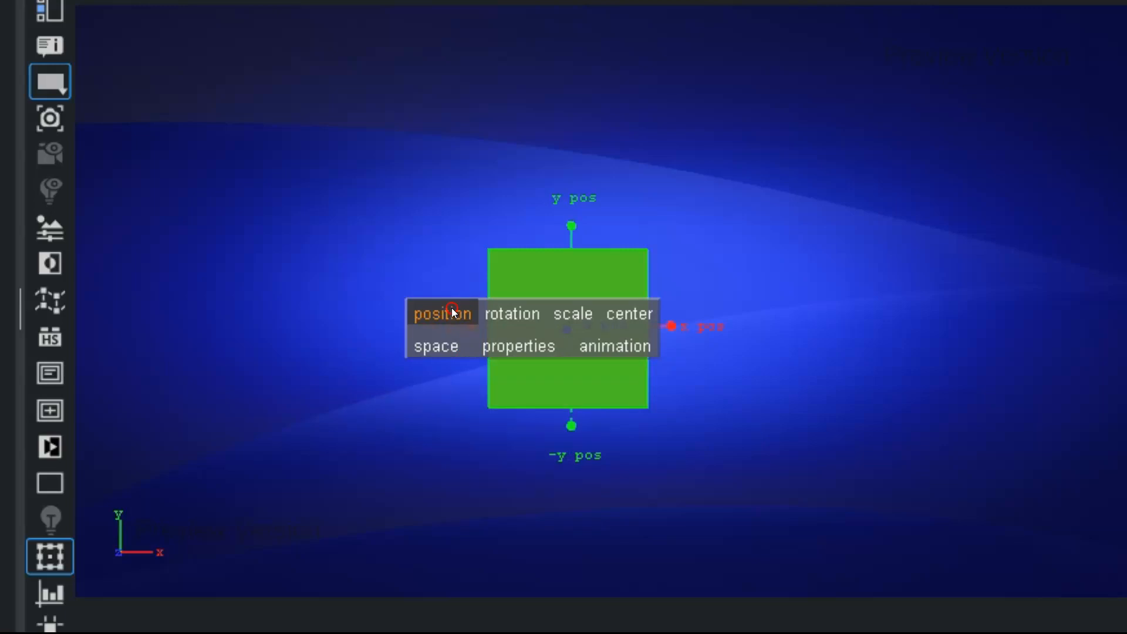
left_click(452, 308)
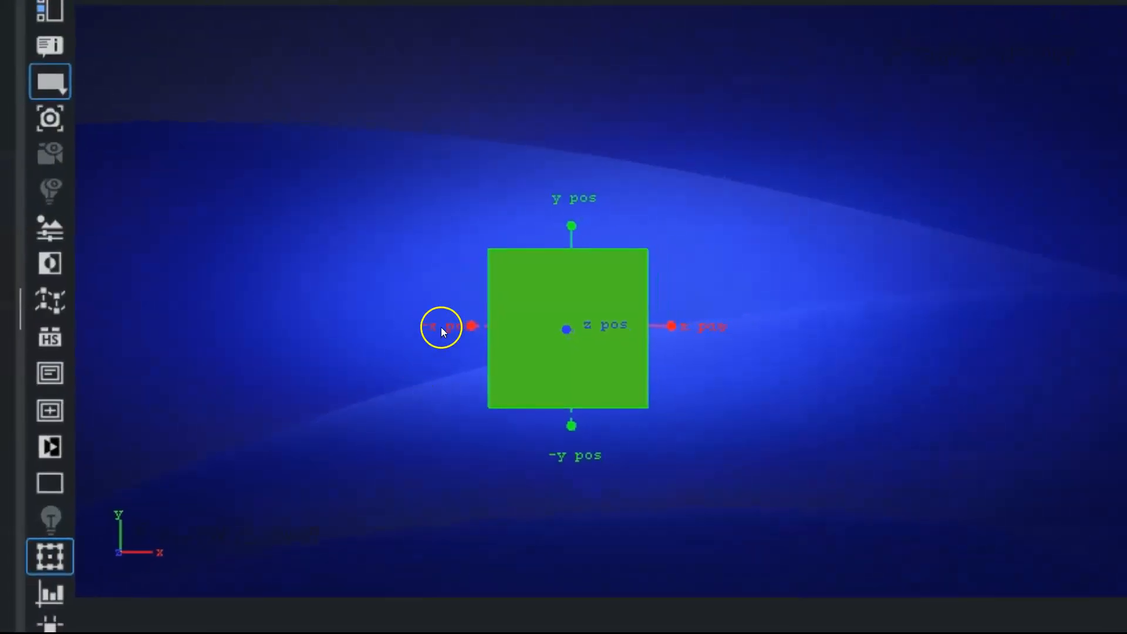
Move the cube freely and along its Y and X axes, leaving it just left of the scene's center.
left_click_drag(515, 322, 482, 234)
left_click_drag(583, 162, 587, 437)
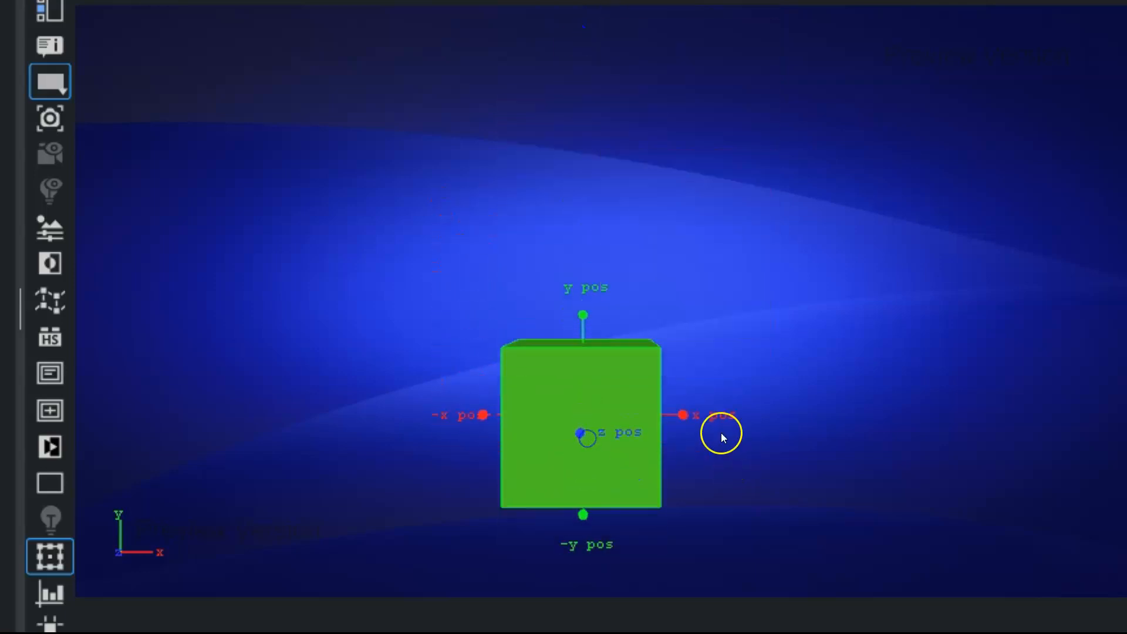
left_click_drag(682, 415, 248, 375)
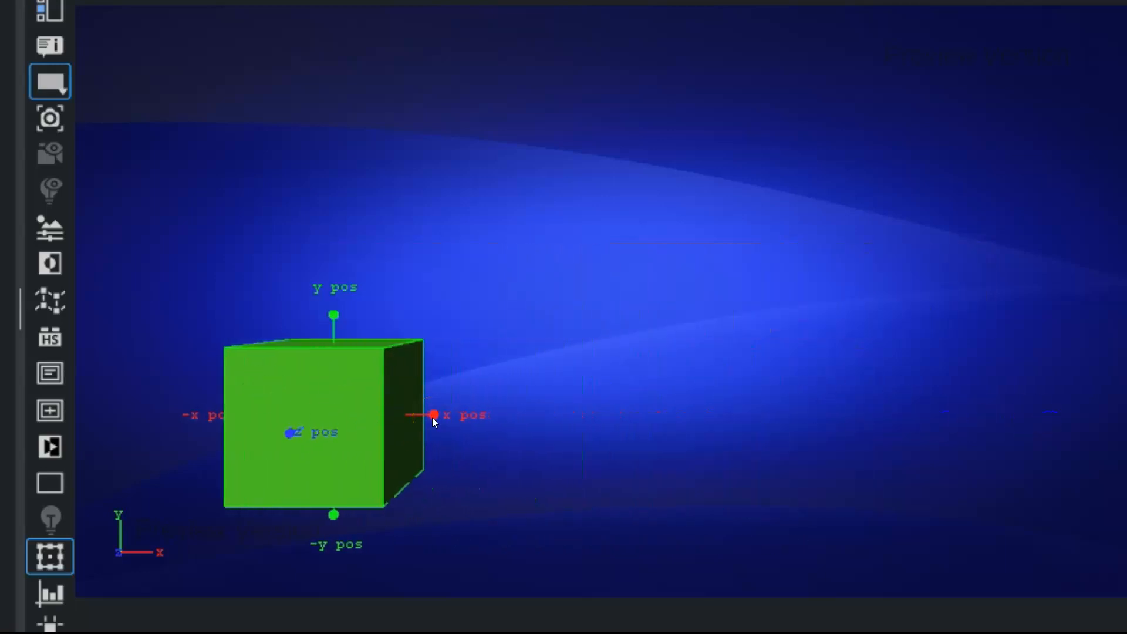
left_click_drag(336, 381, 528, 294)
Activate the cube's rotation mode and rotate it about the X and Y axes until its side and underside show.
right_click(527, 295)
left_click(514, 283)
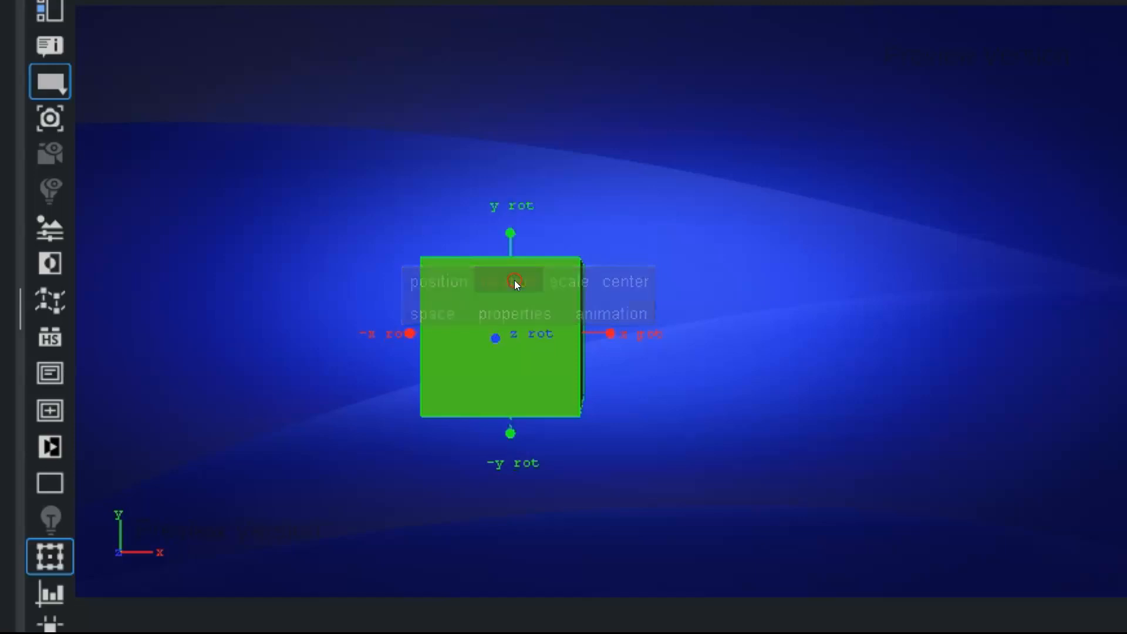
left_click_drag(616, 336, 963, 340)
left_click_drag(503, 424, 709, 429)
Activate the cube's scale mode and stretch it along its X axis and its Z axis into a wide block.
right_click_drag(515, 301, 545, 287)
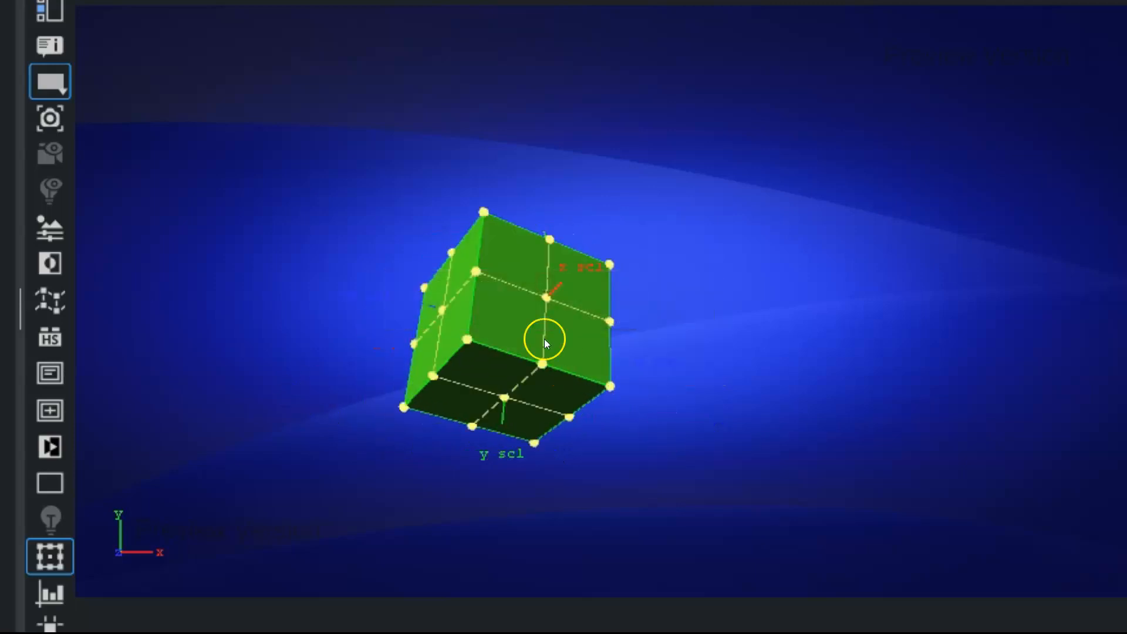
left_click_drag(545, 297, 611, 286)
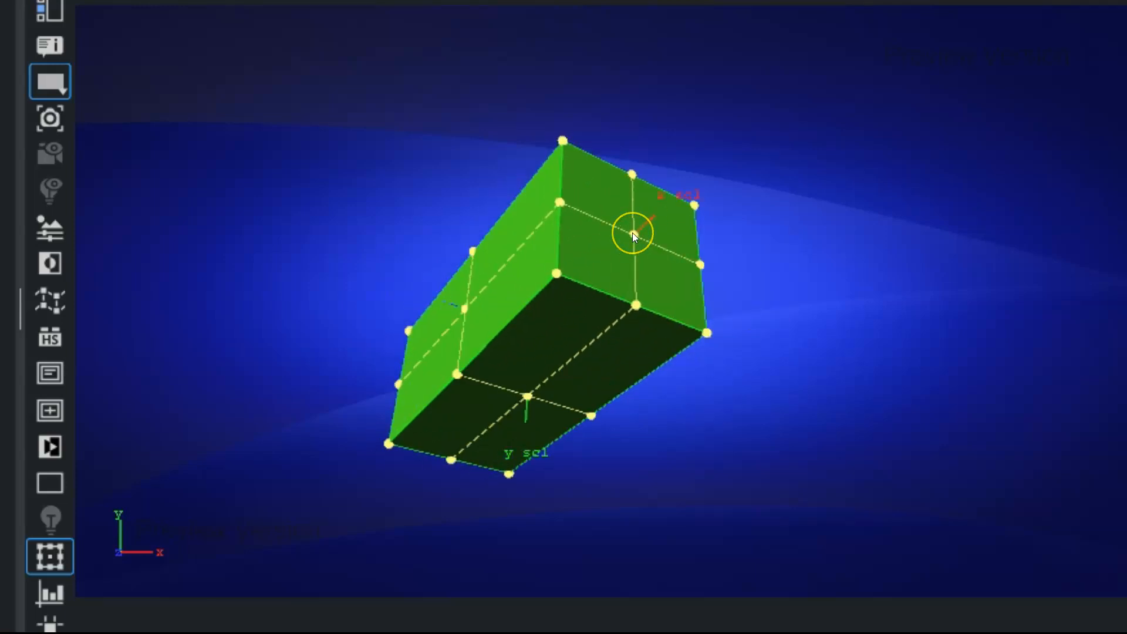
left_click_drag(464, 309, 429, 292)
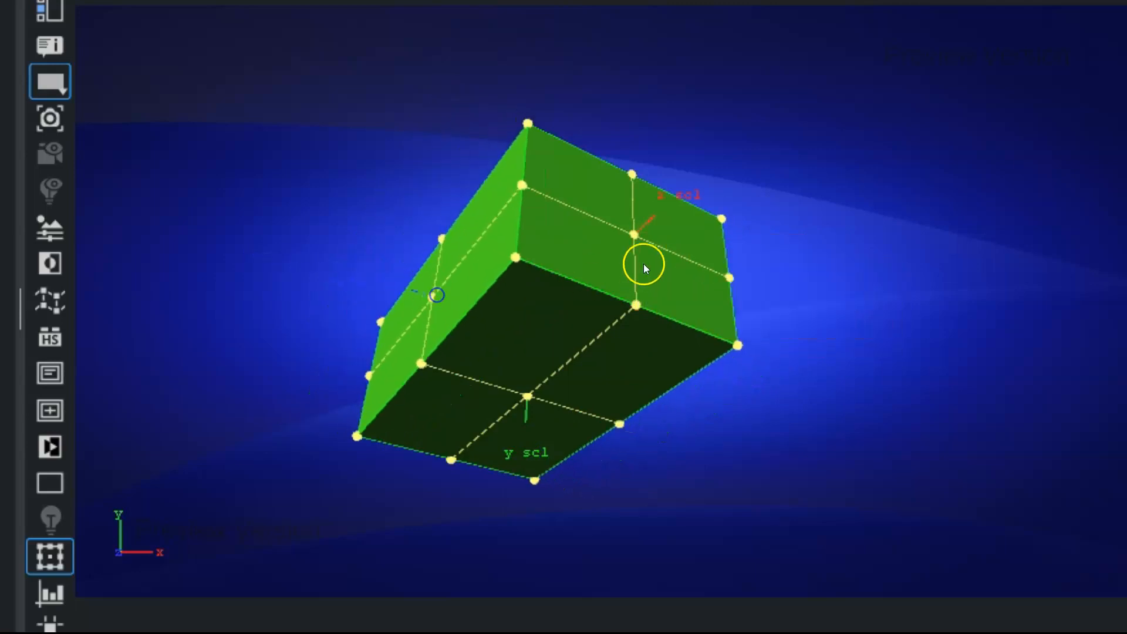
Activate the cube's center mode and shift its axis center along X to 51.5.
right_click(595, 261)
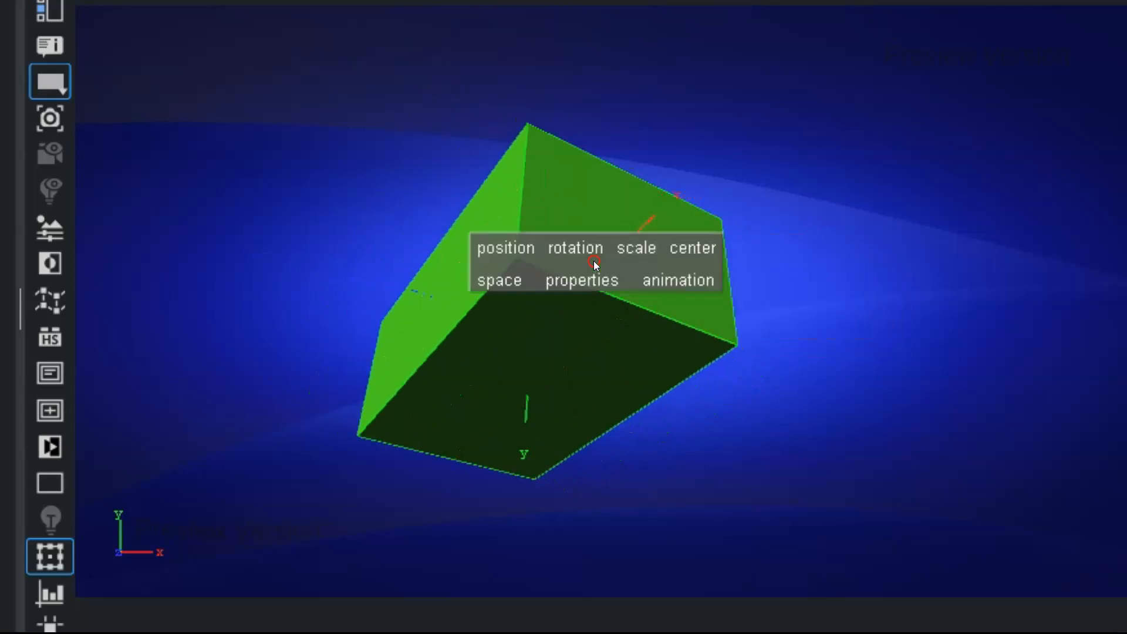
left_click(685, 246)
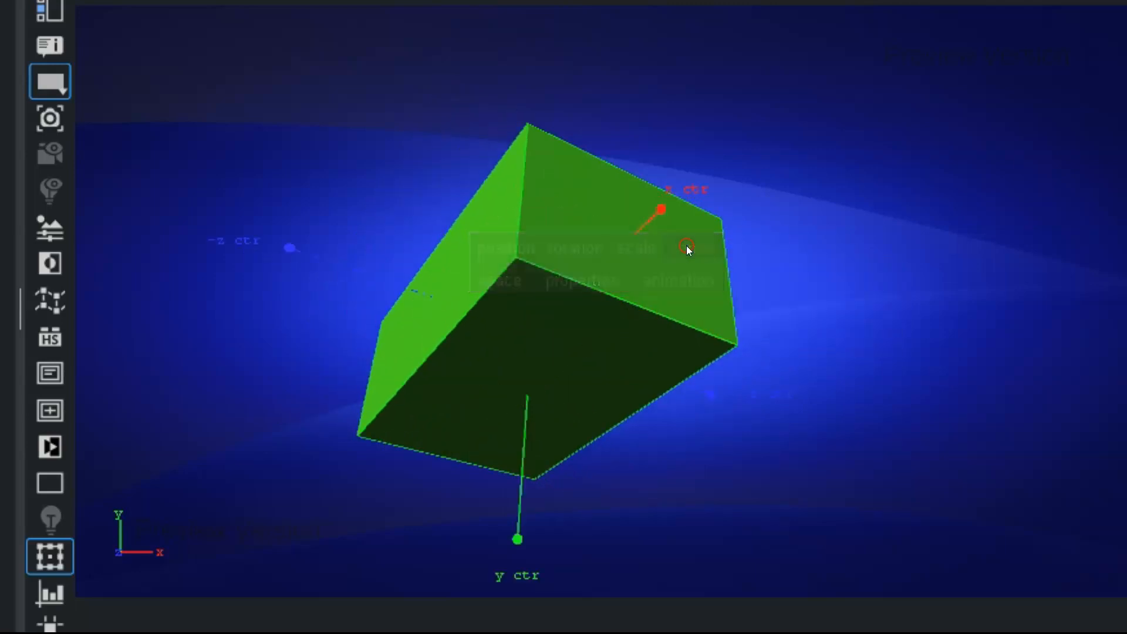
left_click_drag(661, 208, 783, 119)
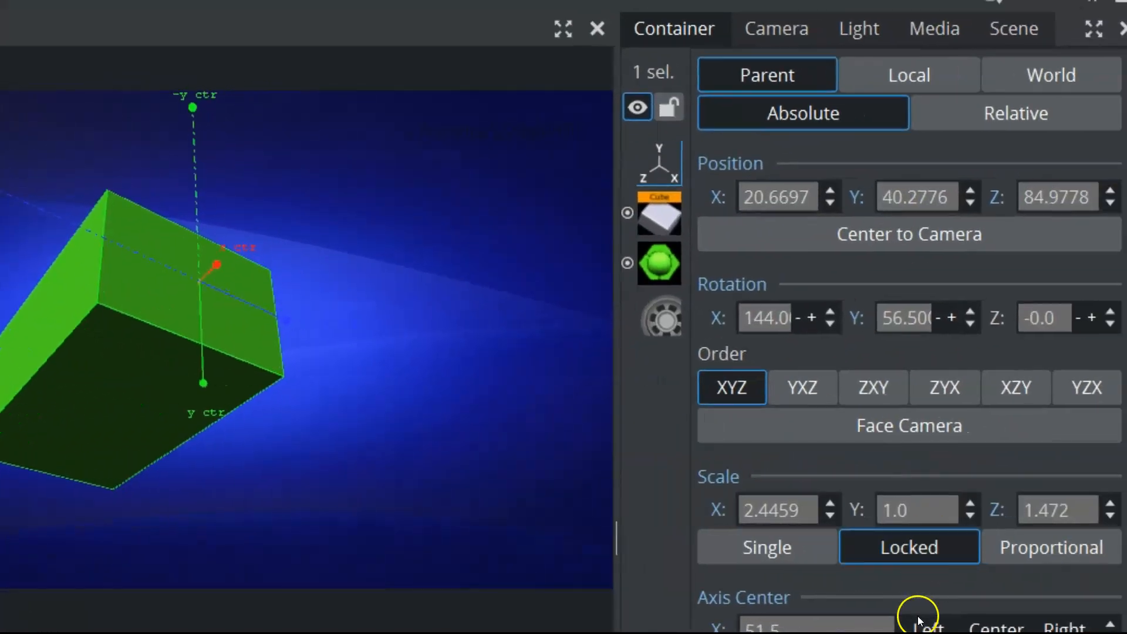
left_click(919, 558)
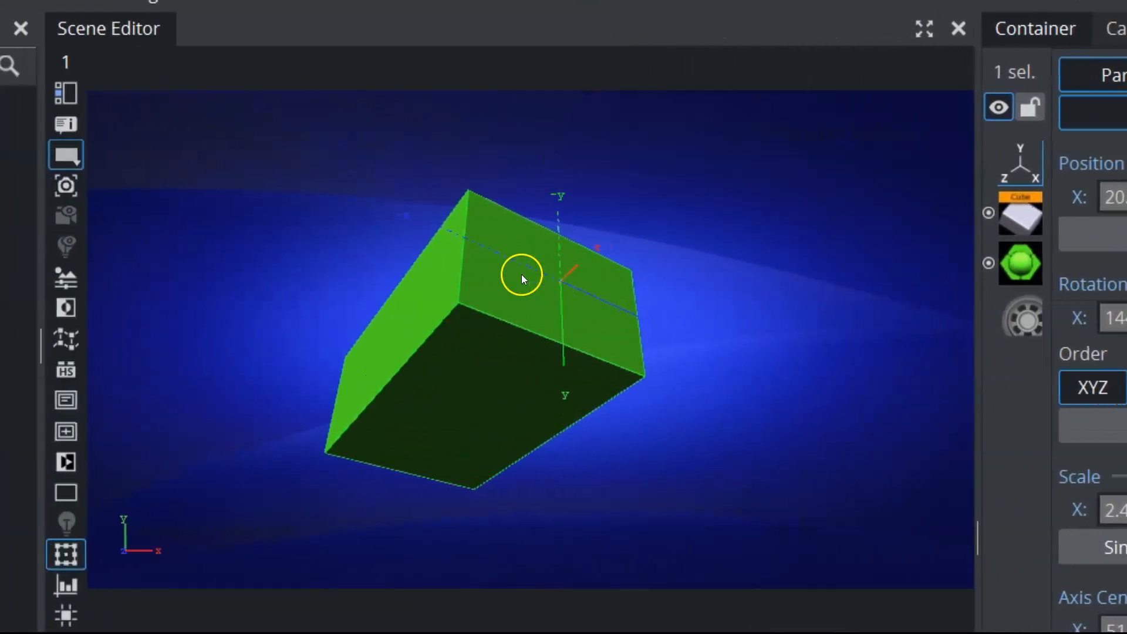
Set the cube's transformation space to parent directly in the viewport.
right_click(160, 274)
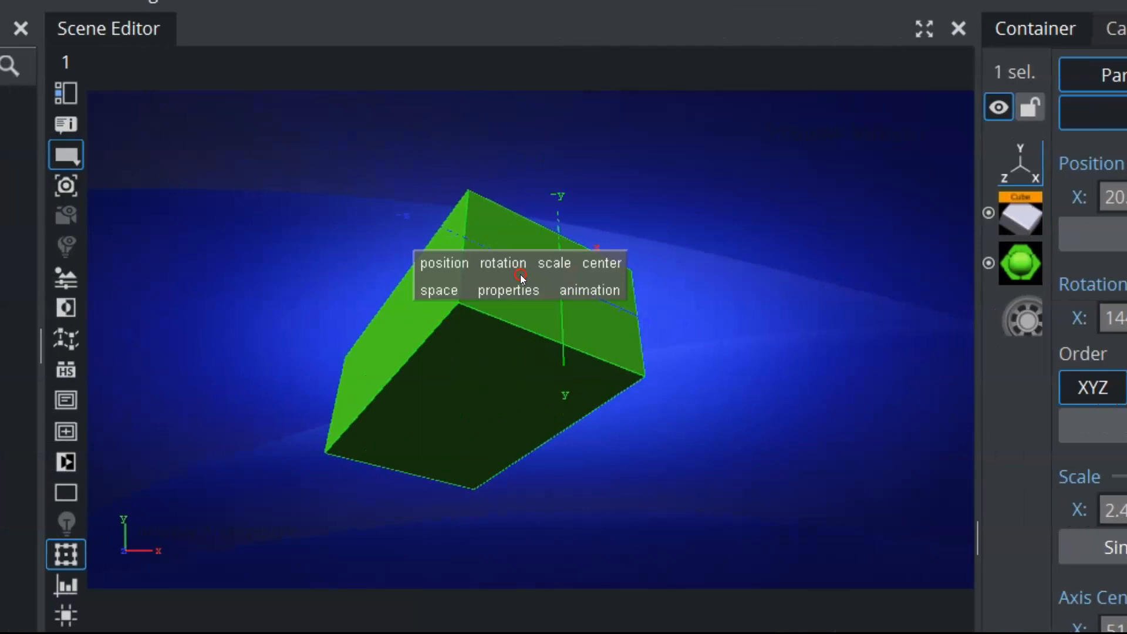
mouse_move(438, 290)
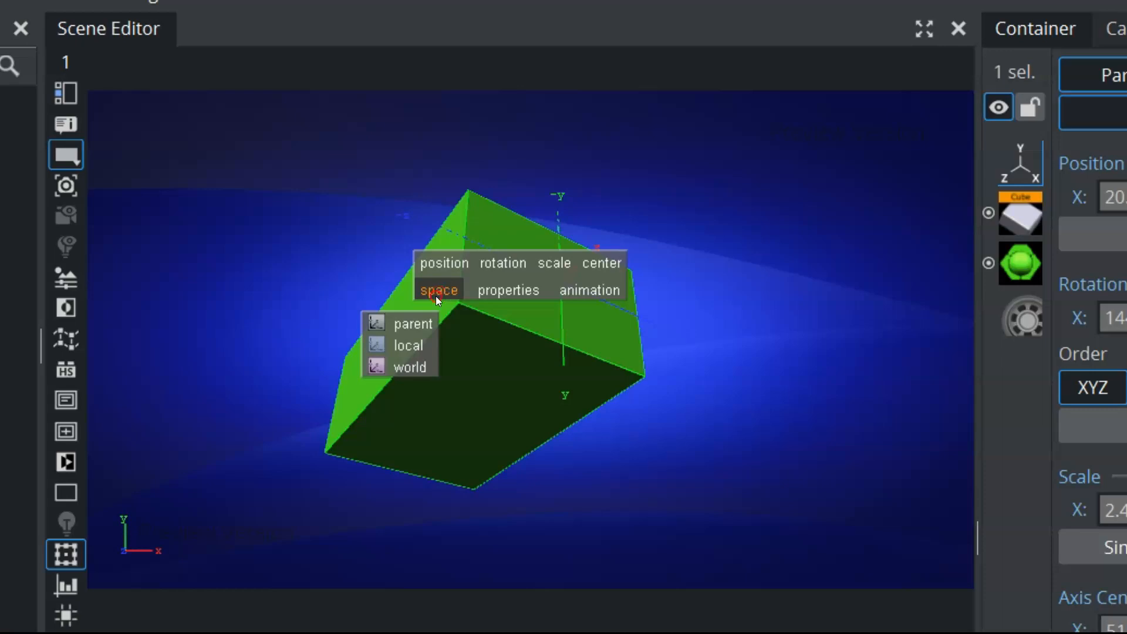
left_click(414, 327)
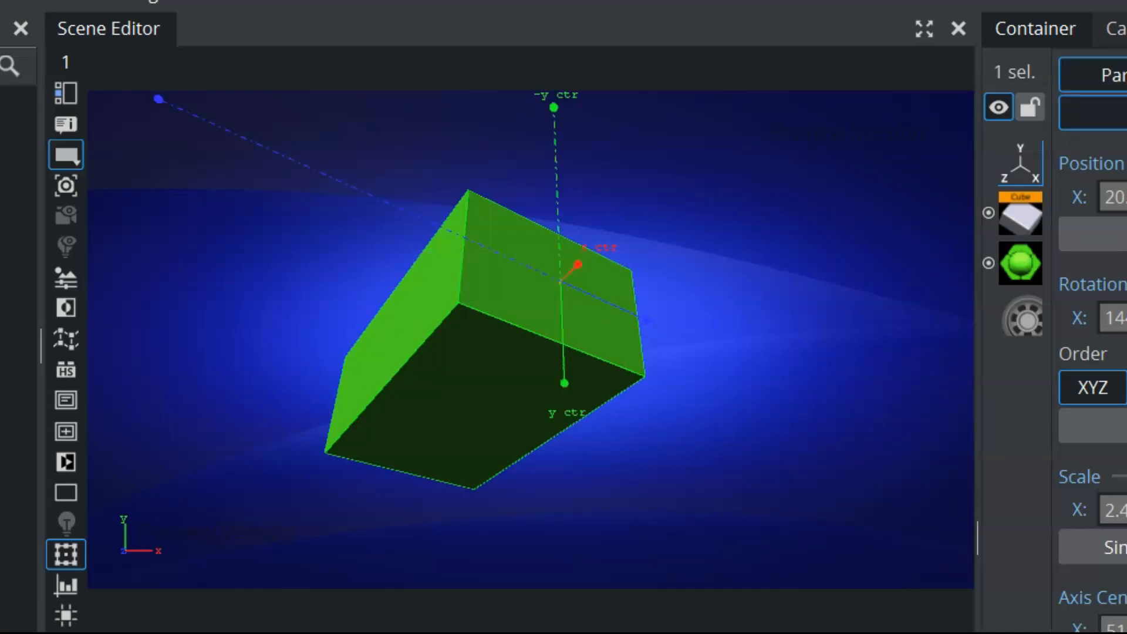
Hide the cube through its viewport properties and make it visible again from the scene tree.
right_click(443, 320)
mouse_move(489, 310)
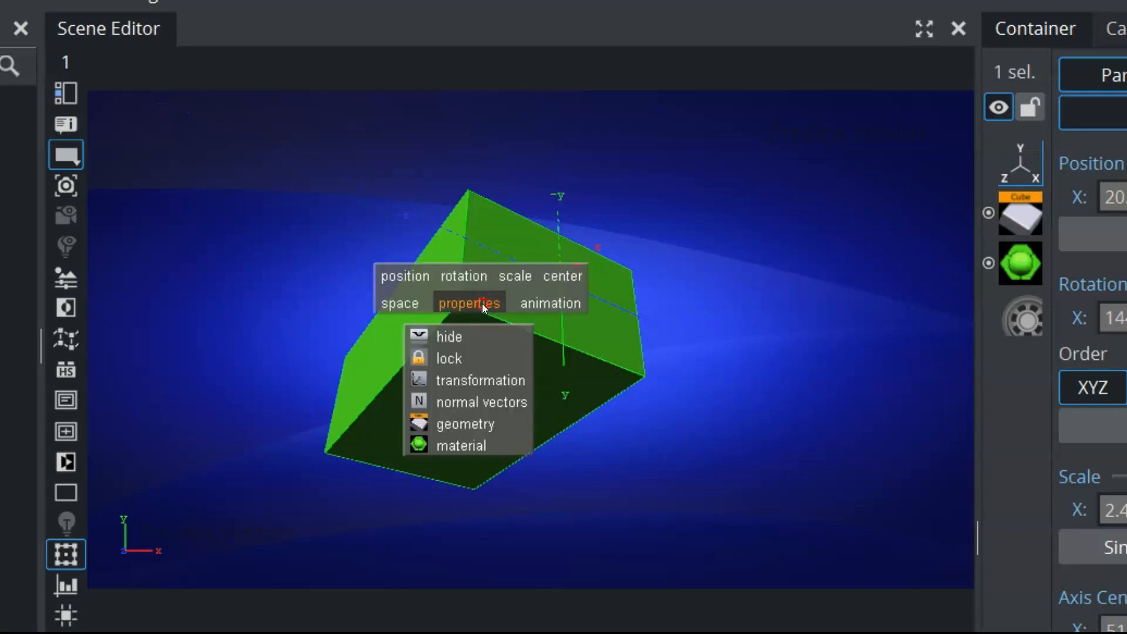
left_click(452, 336)
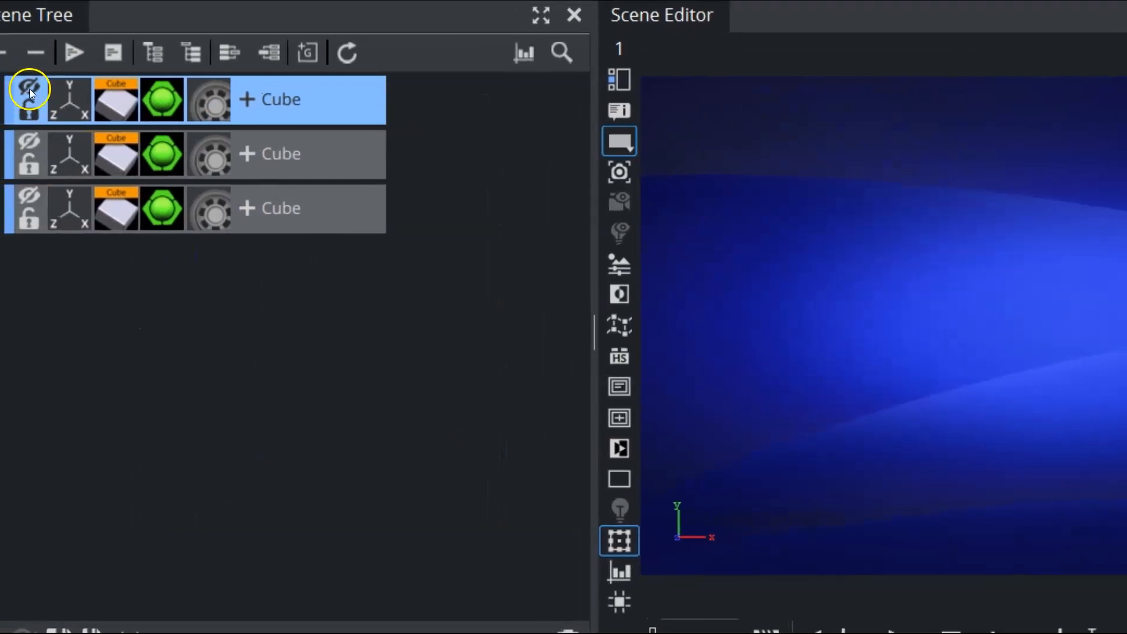
left_click(11, 87)
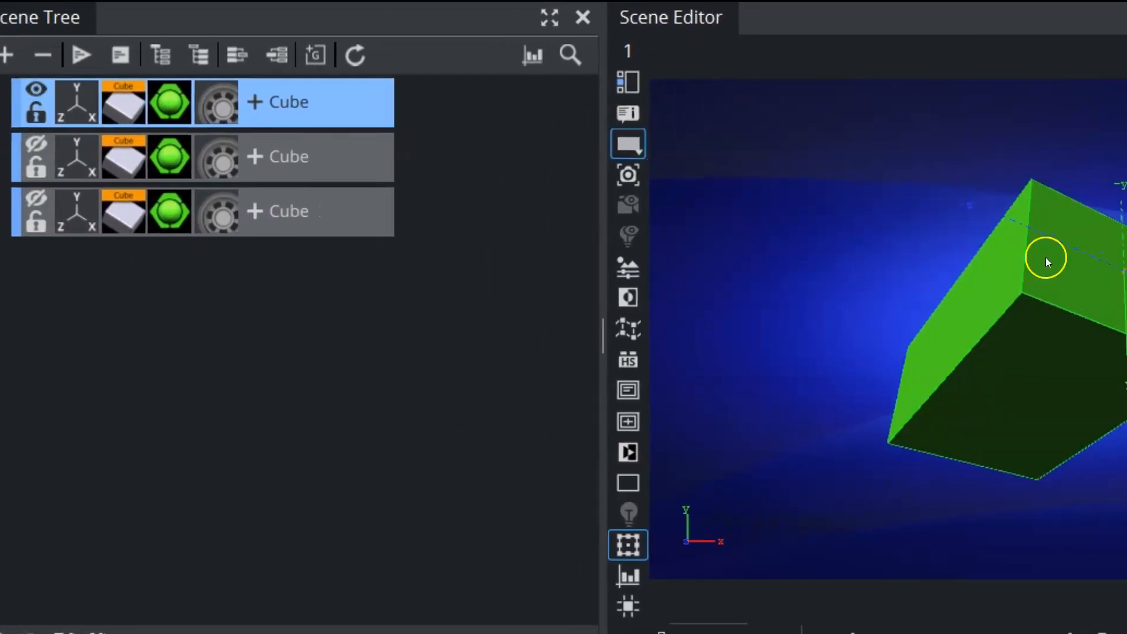
Lock the cube through its viewport properties and try to move it in the scene.
right_click(1073, 281)
mouse_move(1072, 292)
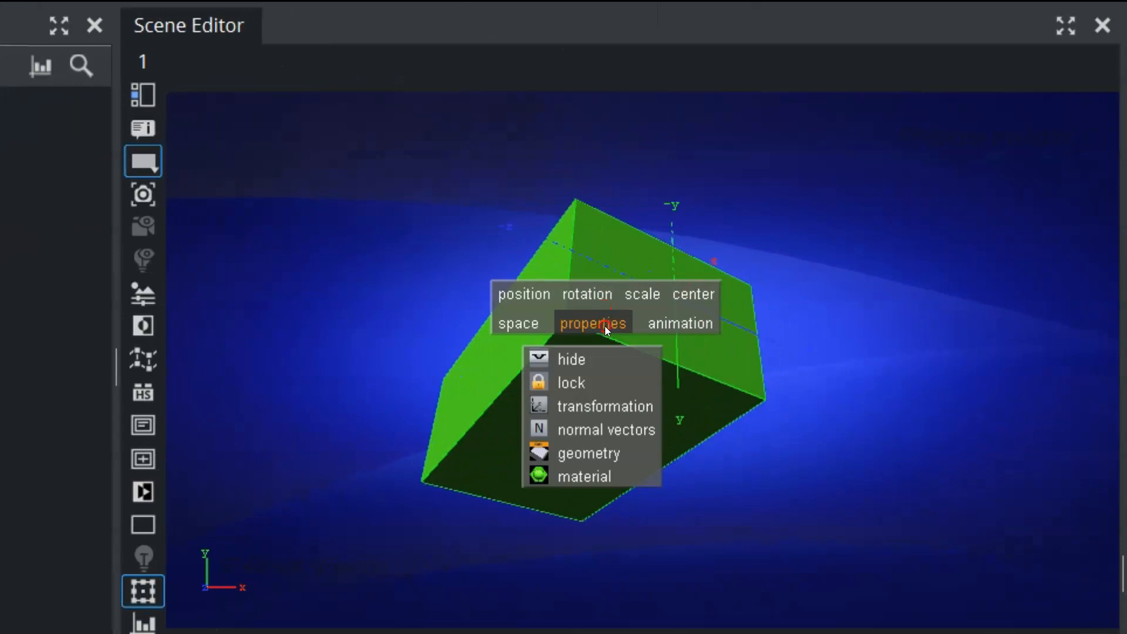
left_click(581, 384)
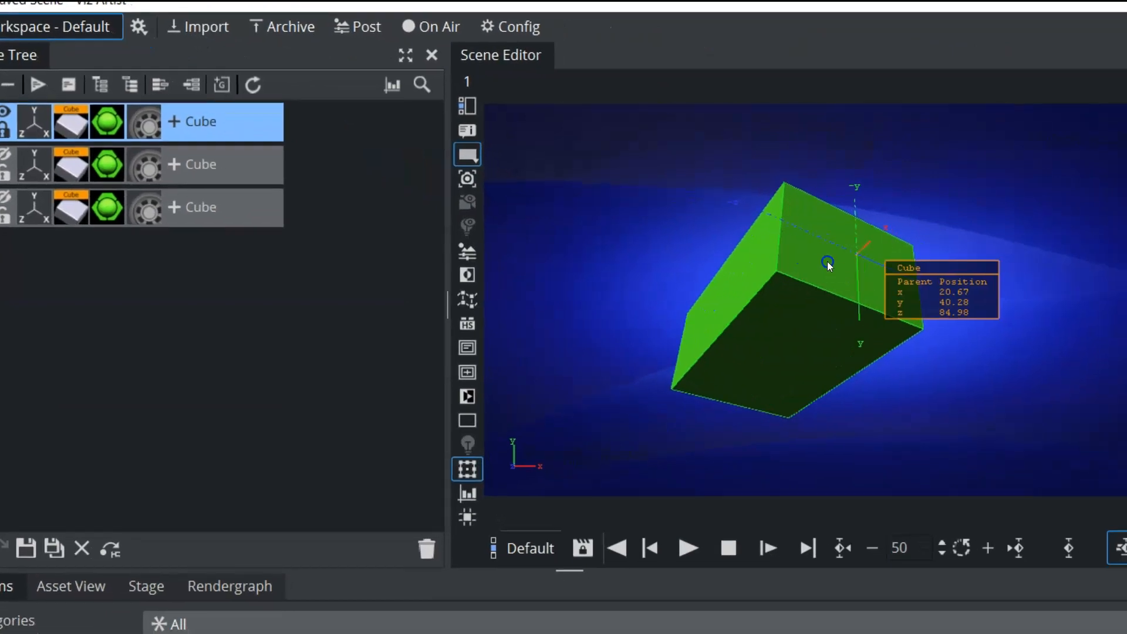
left_click_drag(827, 262, 804, 287)
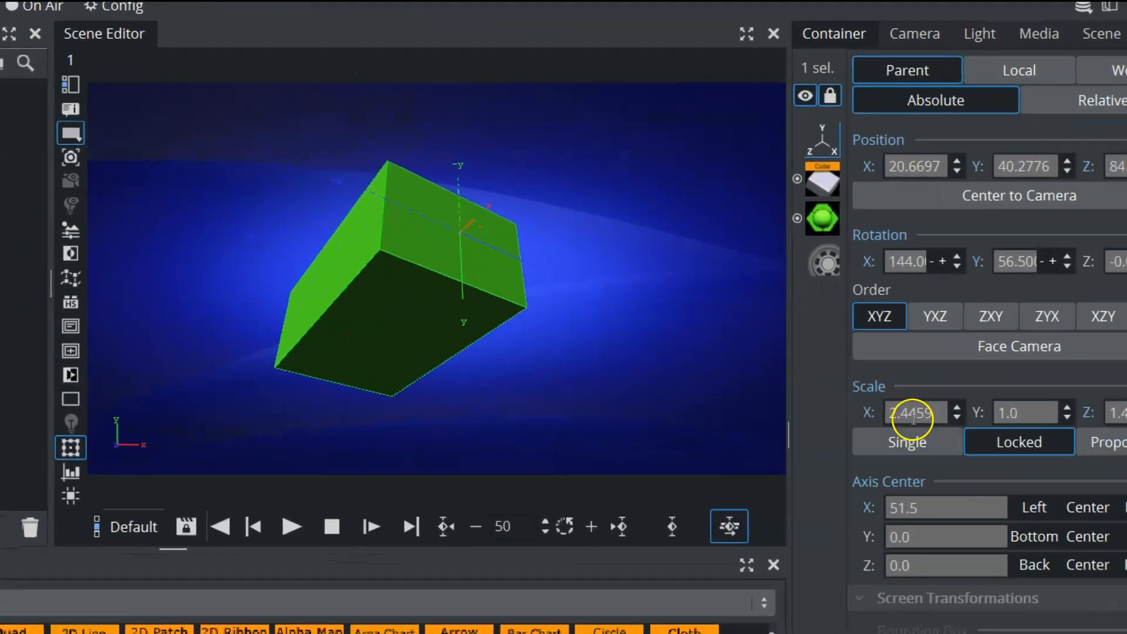
Reduce the locked cube's scale to 1.4959 on all axes and try again to move it in the viewport.
left_click_drag(891, 412, 700, 403)
left_click_drag(433, 286, 408, 282)
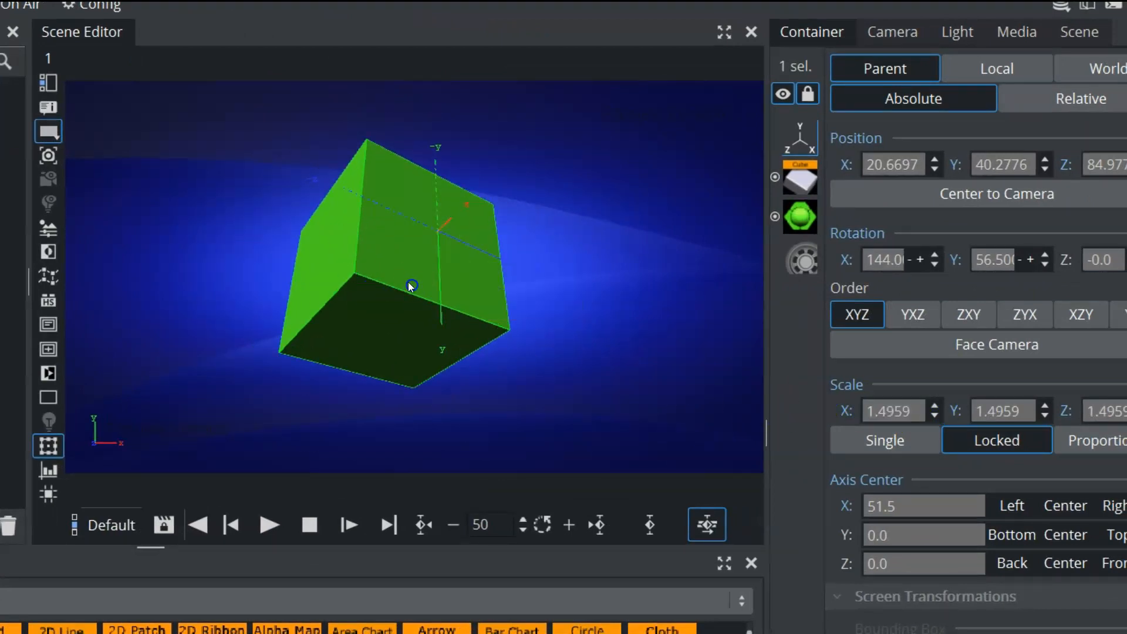
left_click(892, 411)
left_click(342, 270)
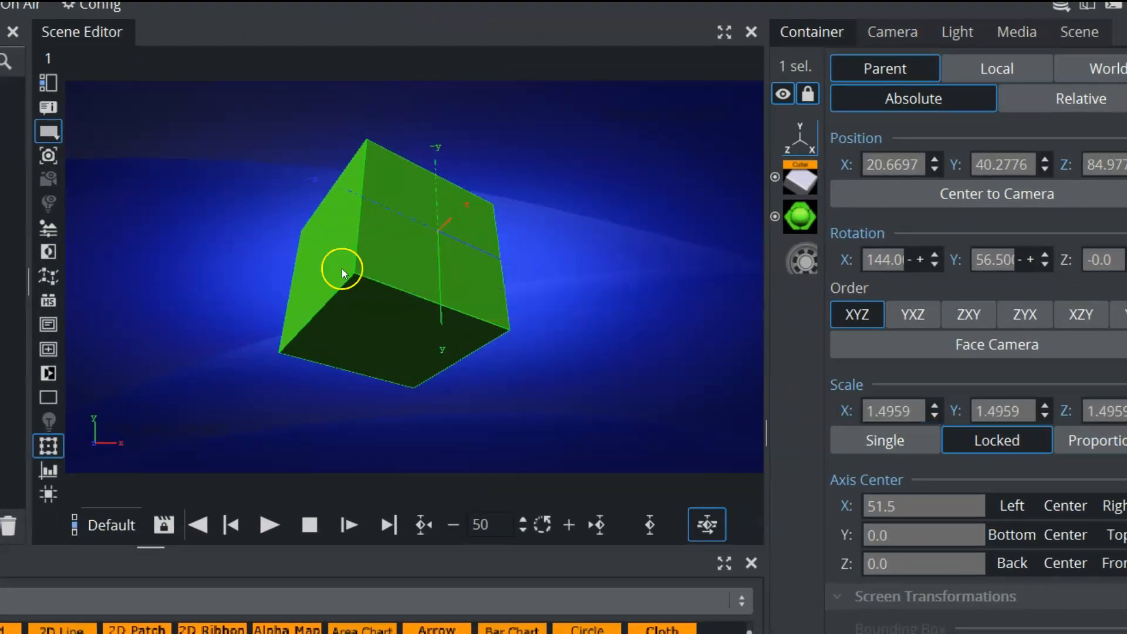
Unlock the cube through its viewport properties and move it freely around the middle of the scene.
right_click(378, 258)
mouse_move(378, 260)
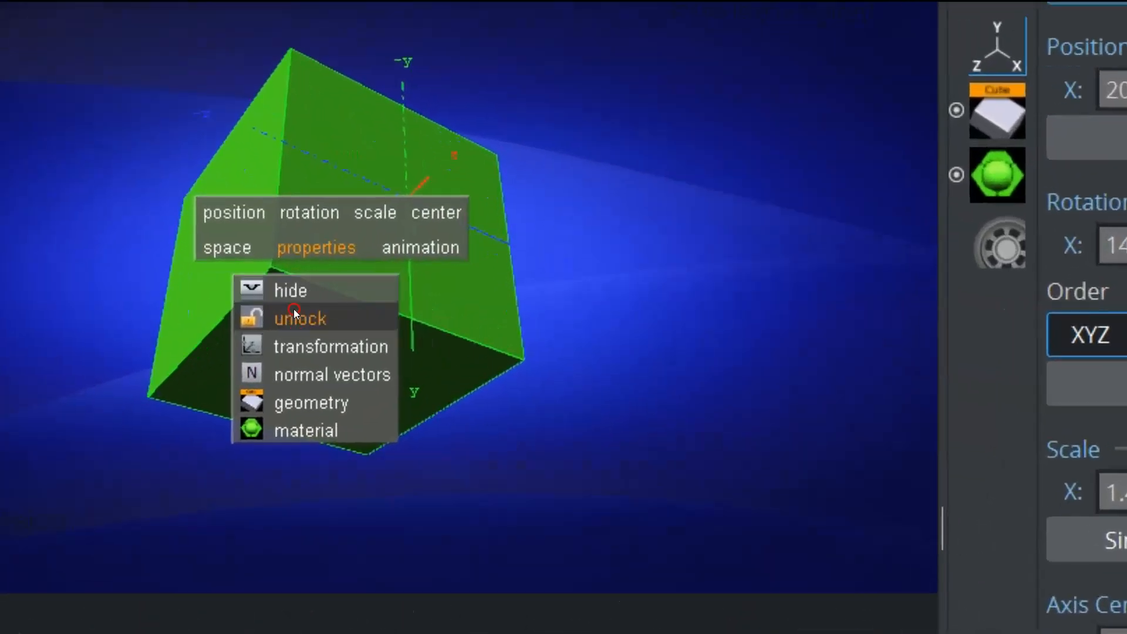
left_click(295, 316)
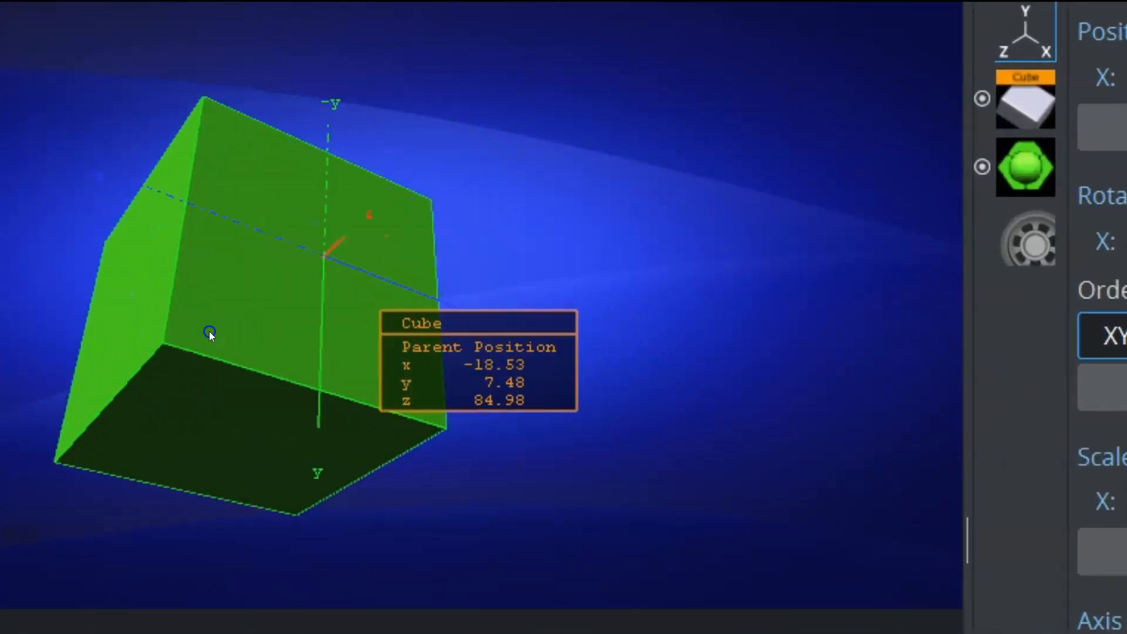
left_click_drag(209, 332, 362, 235)
Look over the transformation and normal vectors options in the cube's viewport properties.
right_click(350, 216)
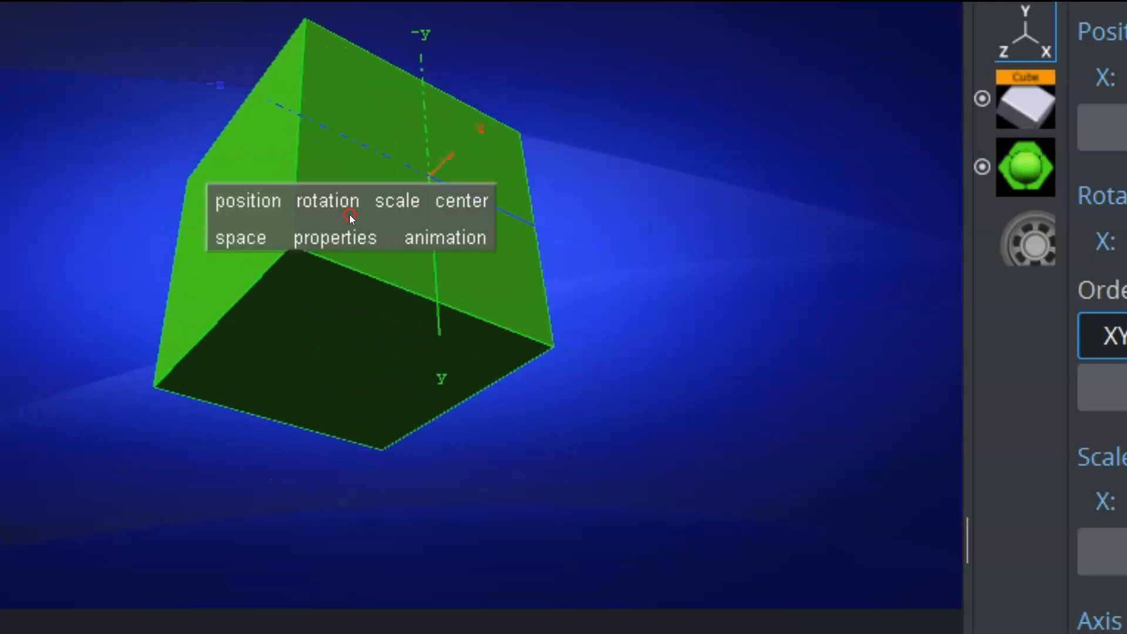
mouse_move(350, 237)
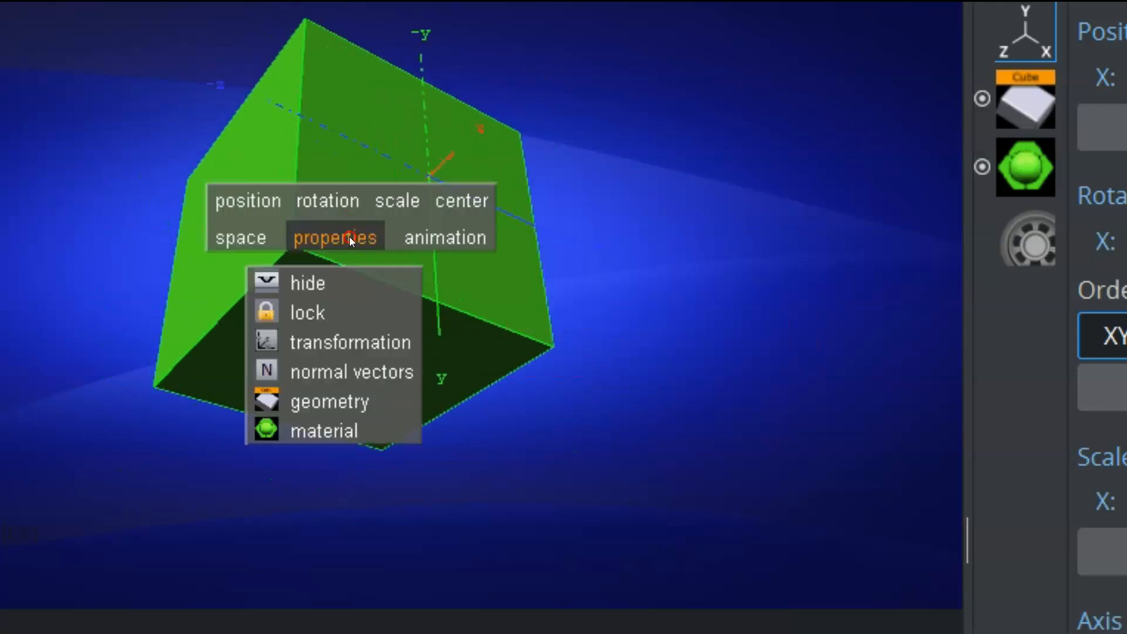
left_click(335, 347)
right_click(318, 201)
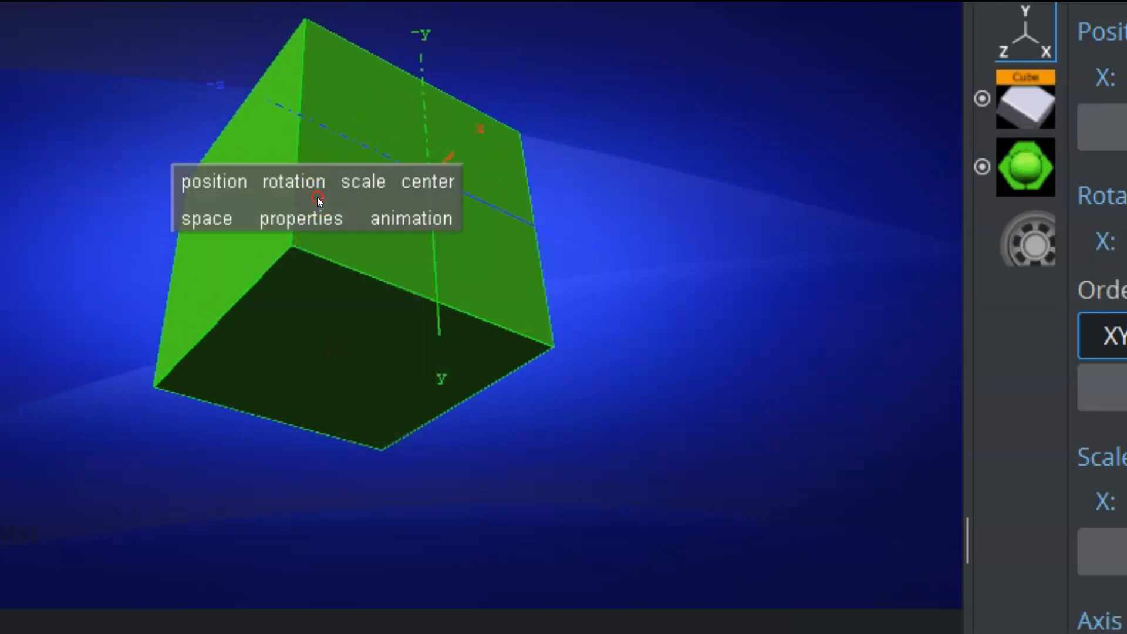
mouse_move(301, 219)
mouse_move(294, 354)
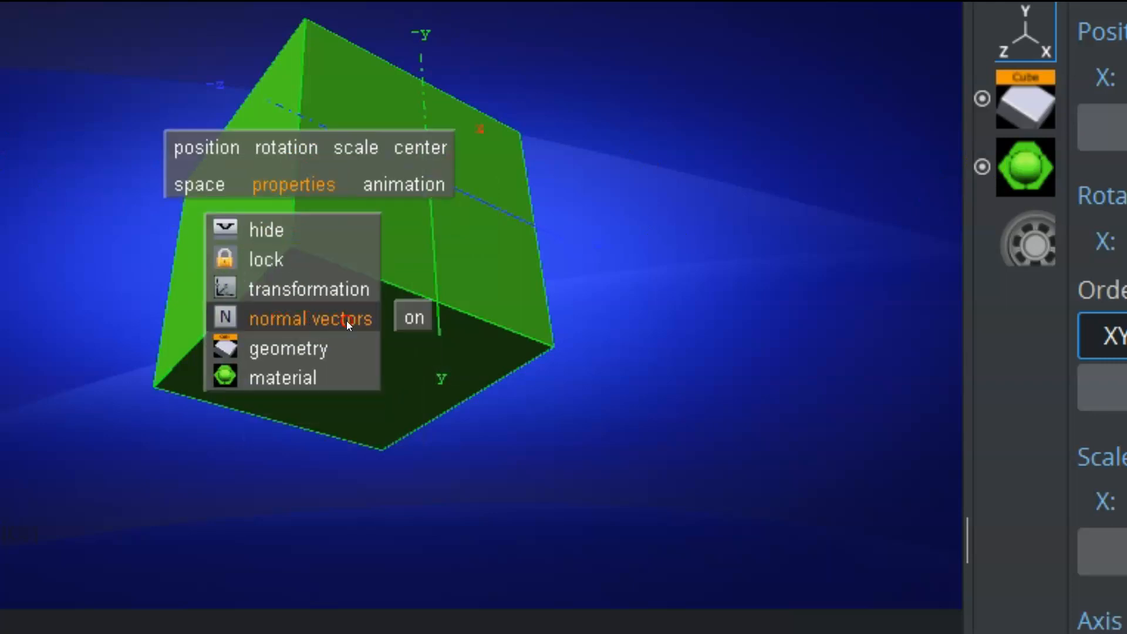
left_click(428, 363)
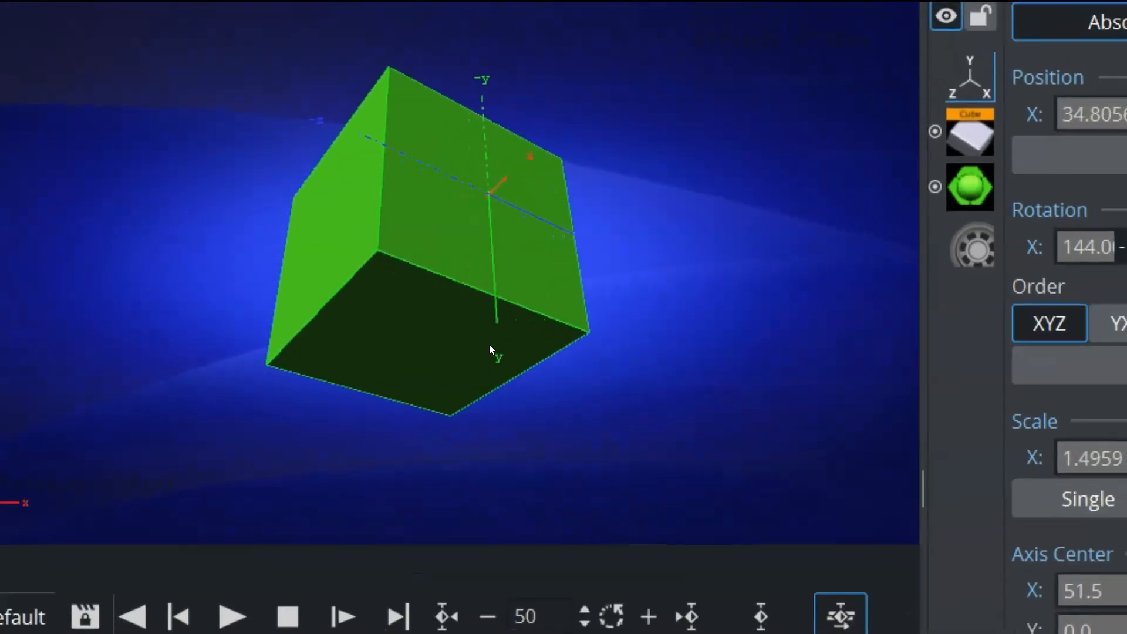
left_click(468, 303)
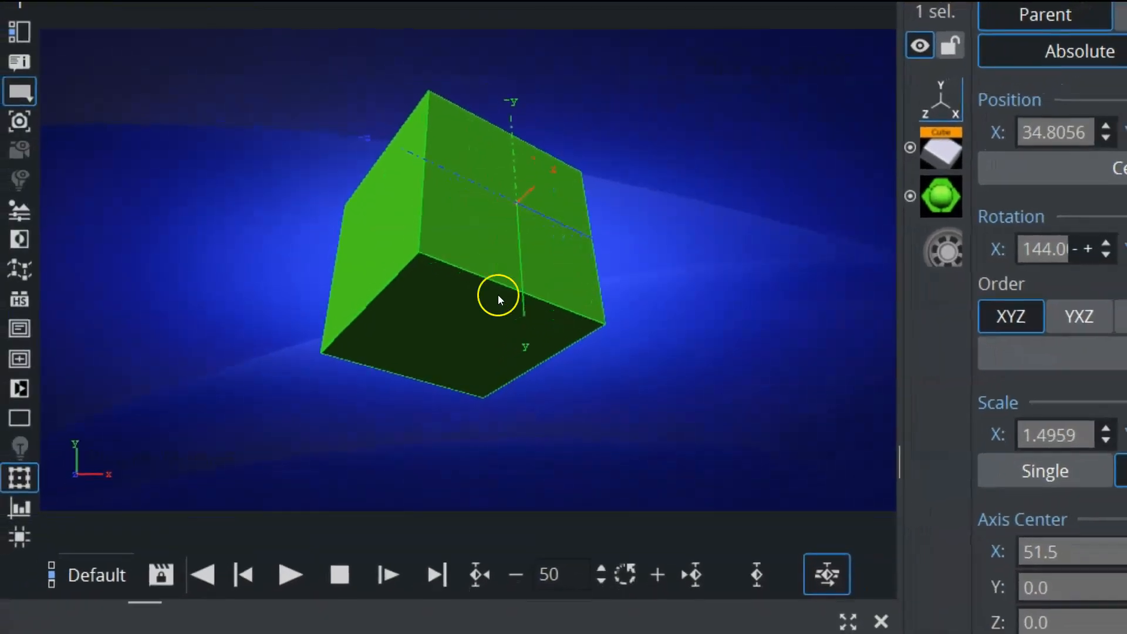
Switch the cube's geometry off through its viewport properties and enable it again in the container properties.
right_click(494, 286)
mouse_move(487, 284)
left_click_drag(487, 282, 434, 243)
mouse_move(410, 358)
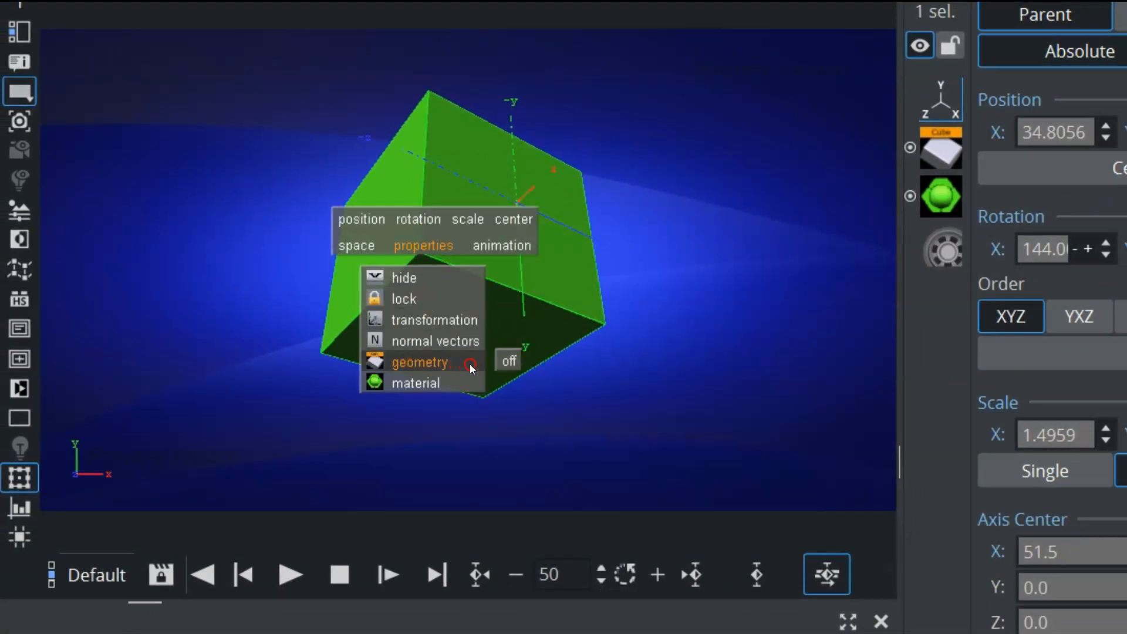
left_click(506, 361)
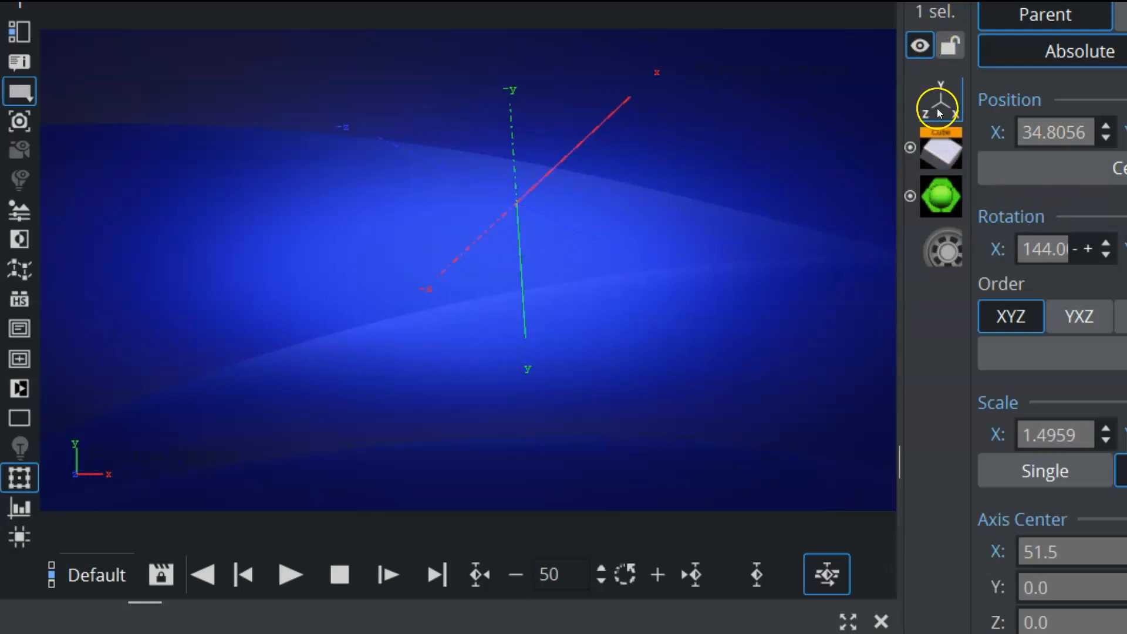
left_click(909, 147)
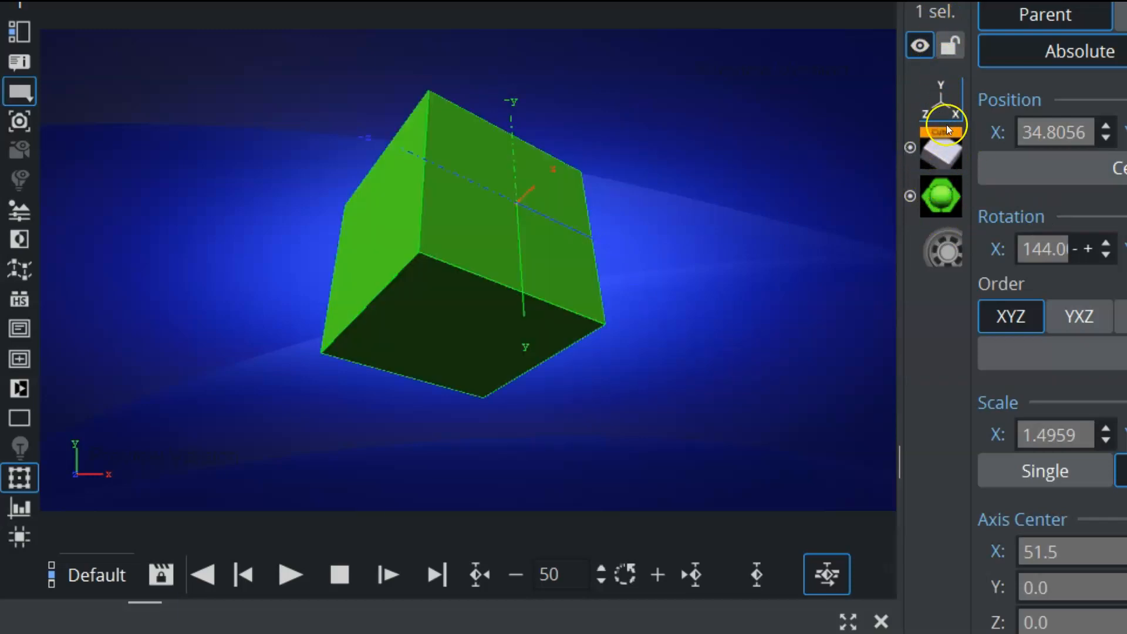
Switch the cube's material to colored through its viewport properties and restore the material in the container properties.
right_click(443, 226)
left_click(441, 239)
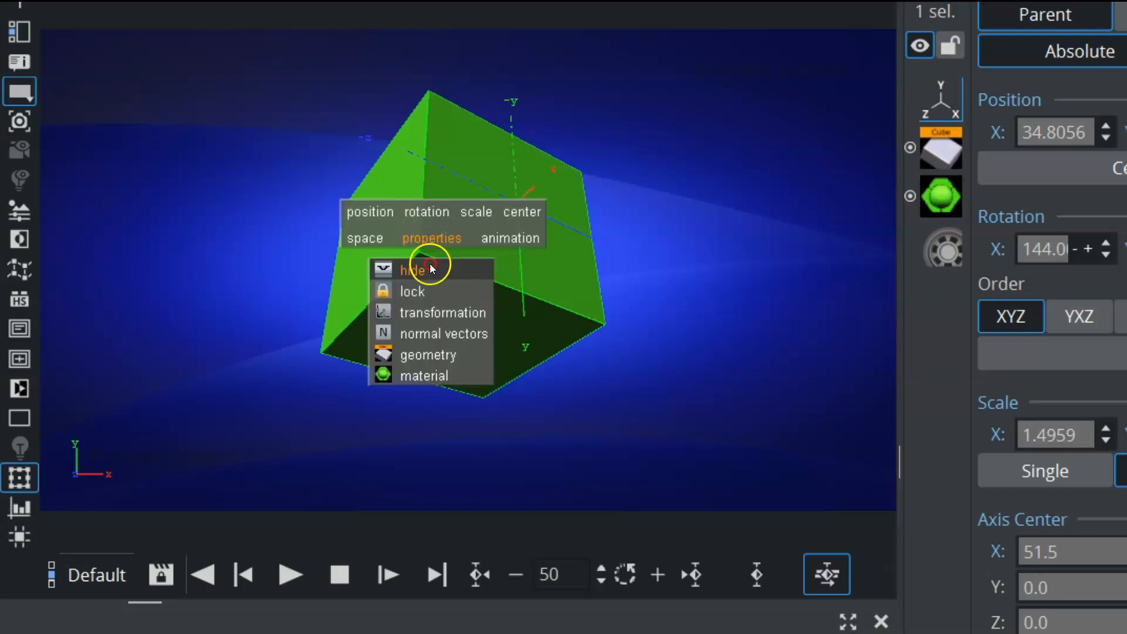
left_click(447, 376)
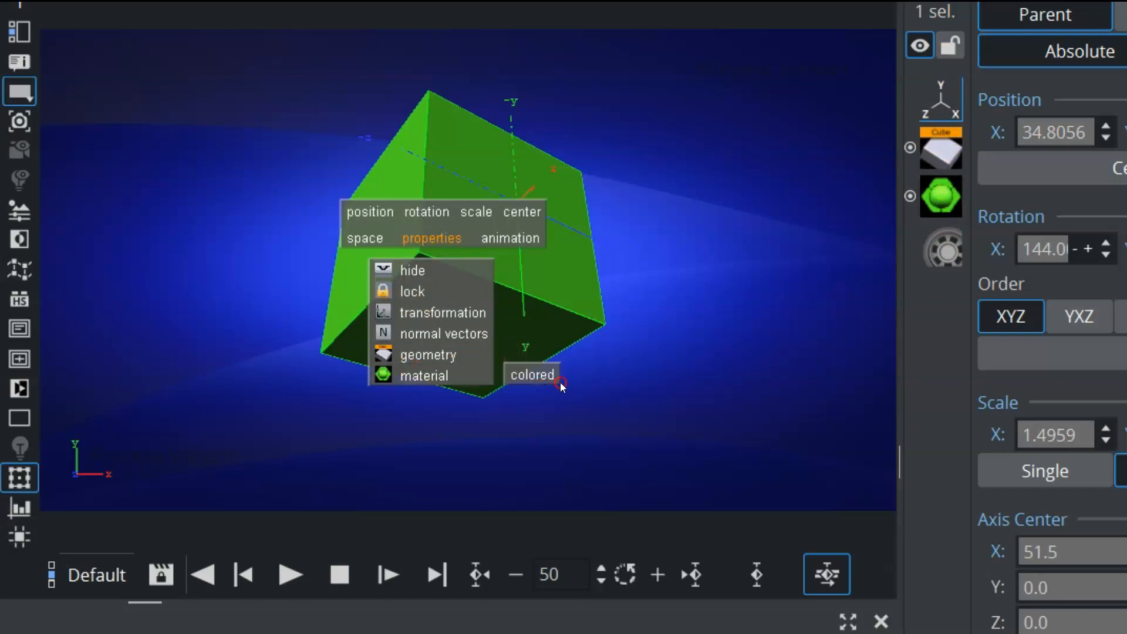
left_click(537, 376)
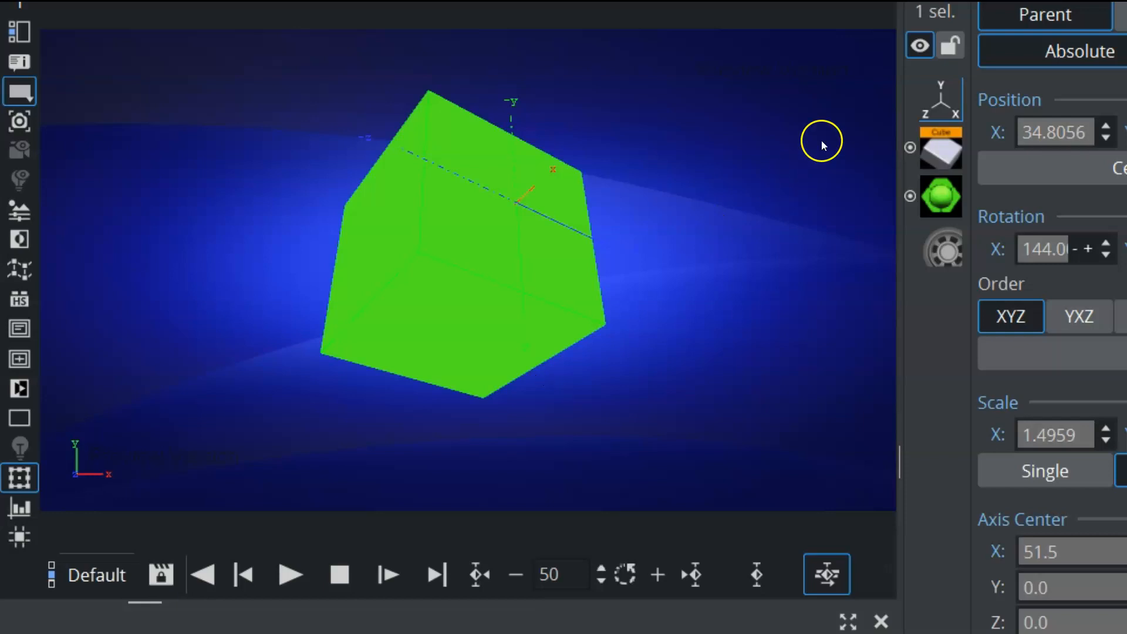
left_click(914, 192)
left_click(911, 196)
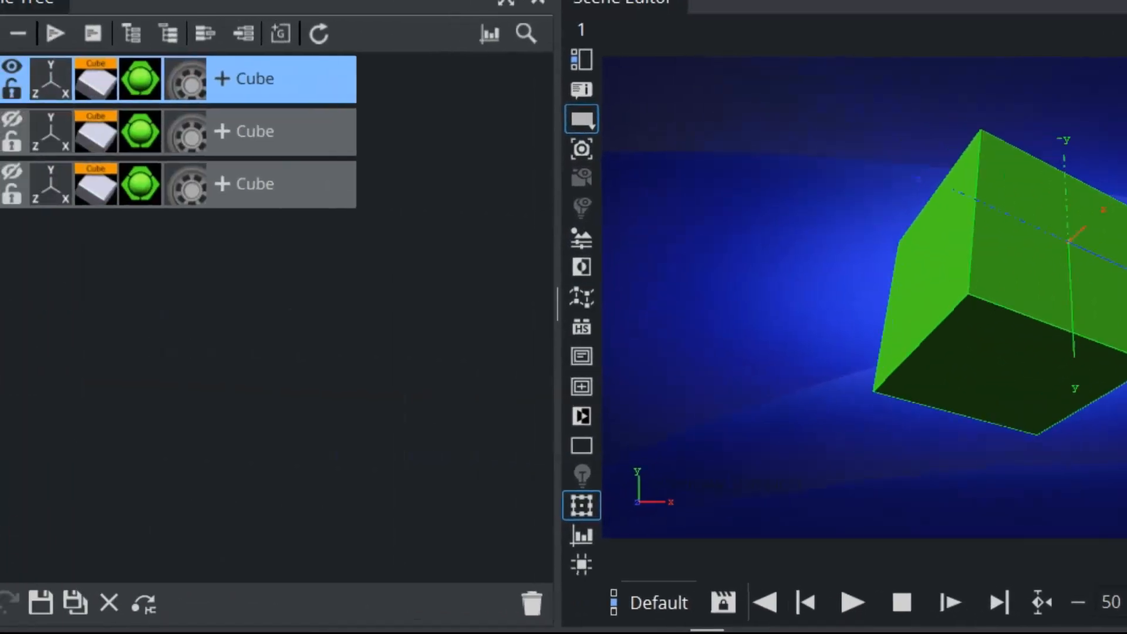
Close the green cube scene and discard its unsaved changes.
left_click(108, 602)
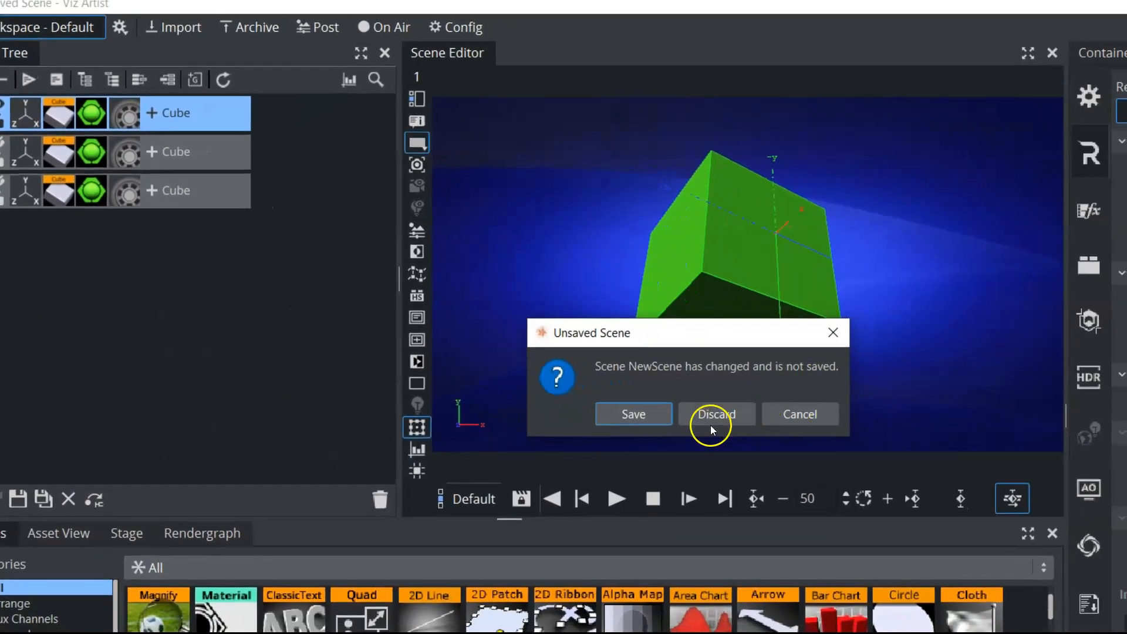
left_click(712, 415)
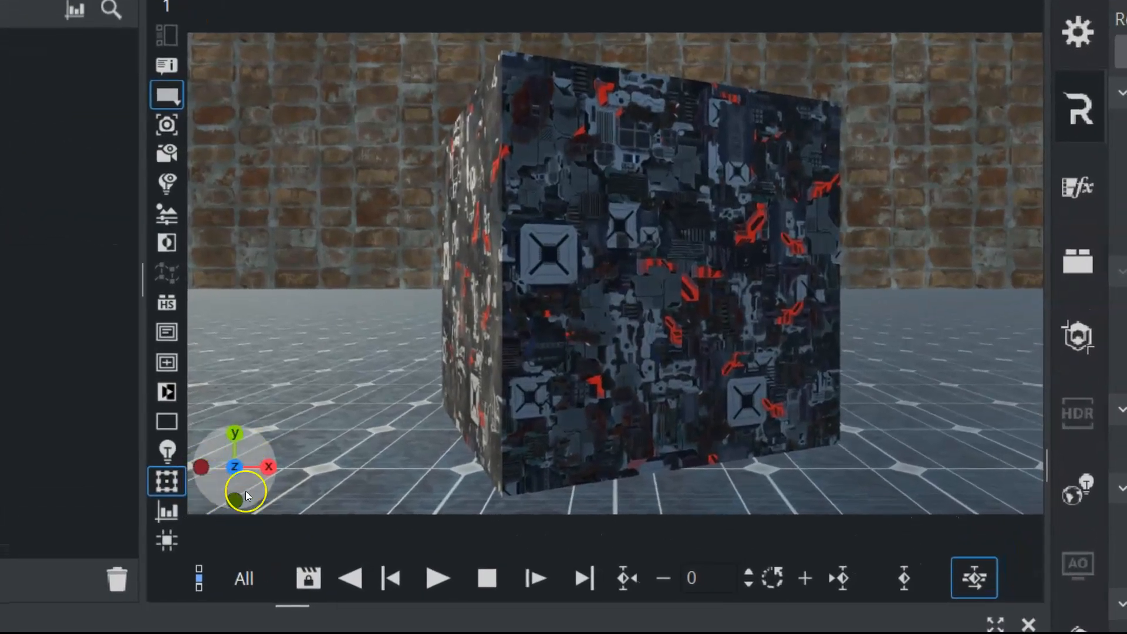
Select the textured cube in the brick-wall scene and set its transform gizmo to Translate.
left_click(730, 377)
left_click(582, 131)
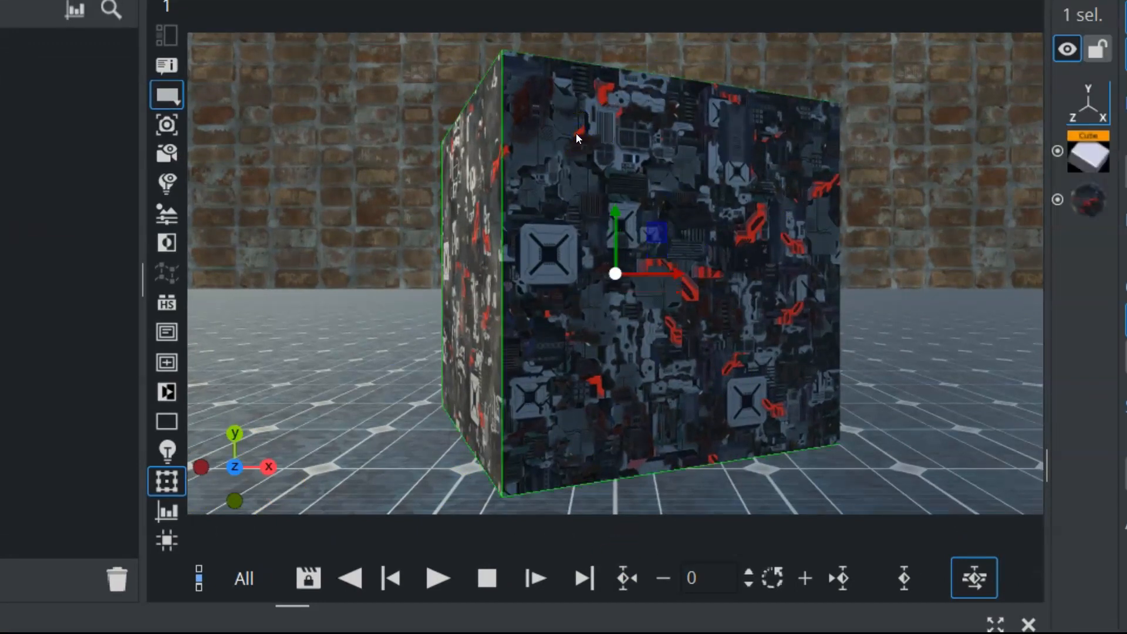
right_click(576, 133)
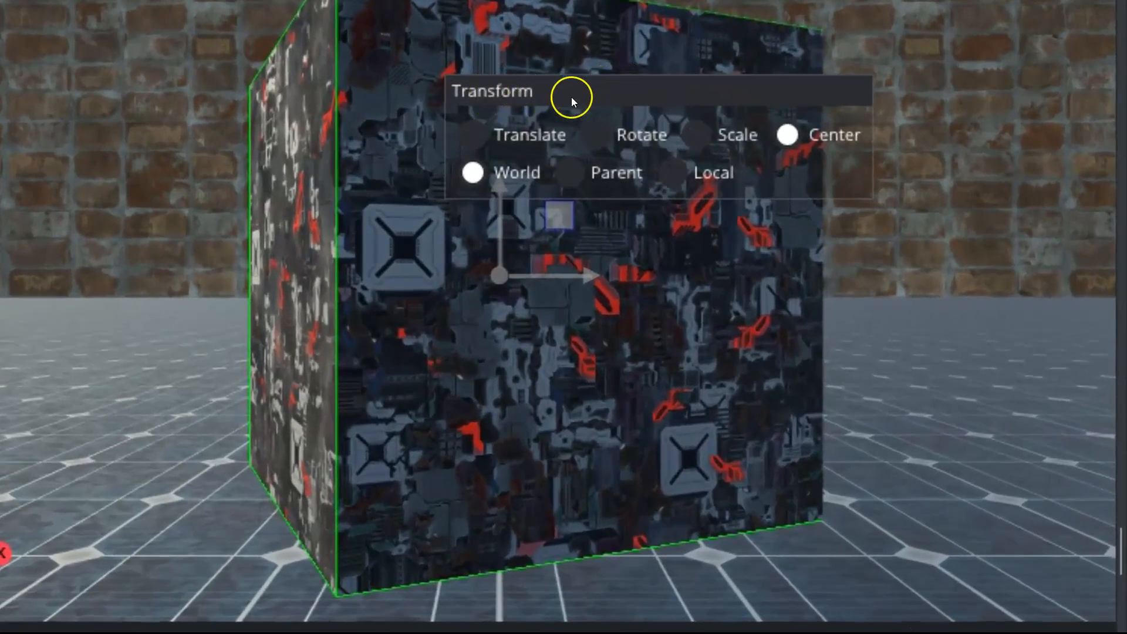
left_click(538, 135)
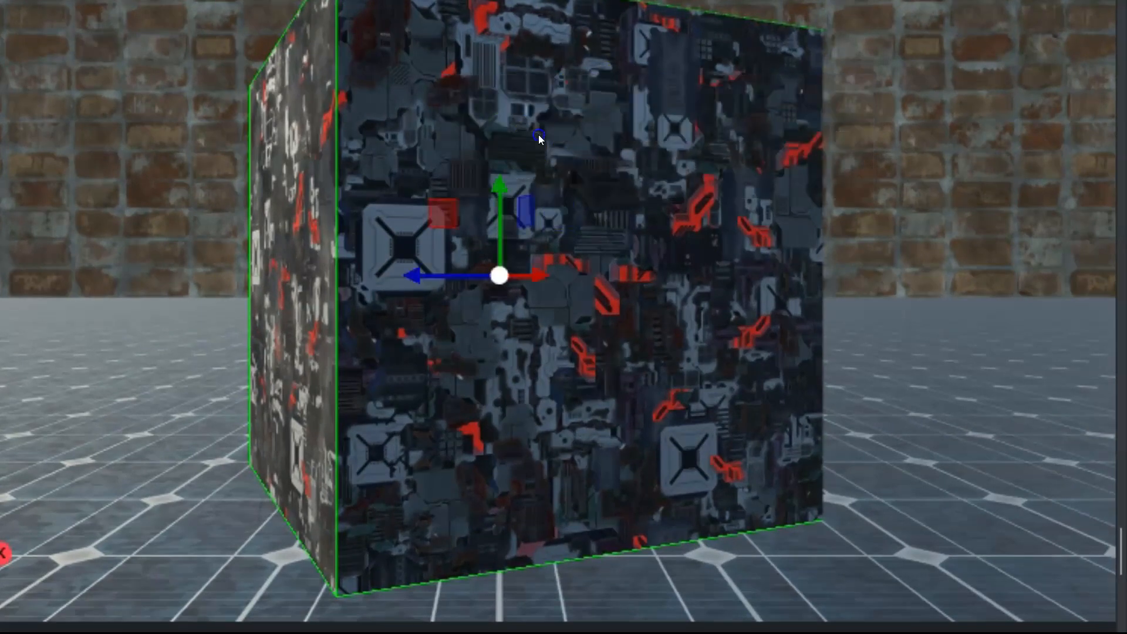
Set the Translate gizmo to World space and move the textured cube along X, along Y and within the XY plane.
right_click(509, 113)
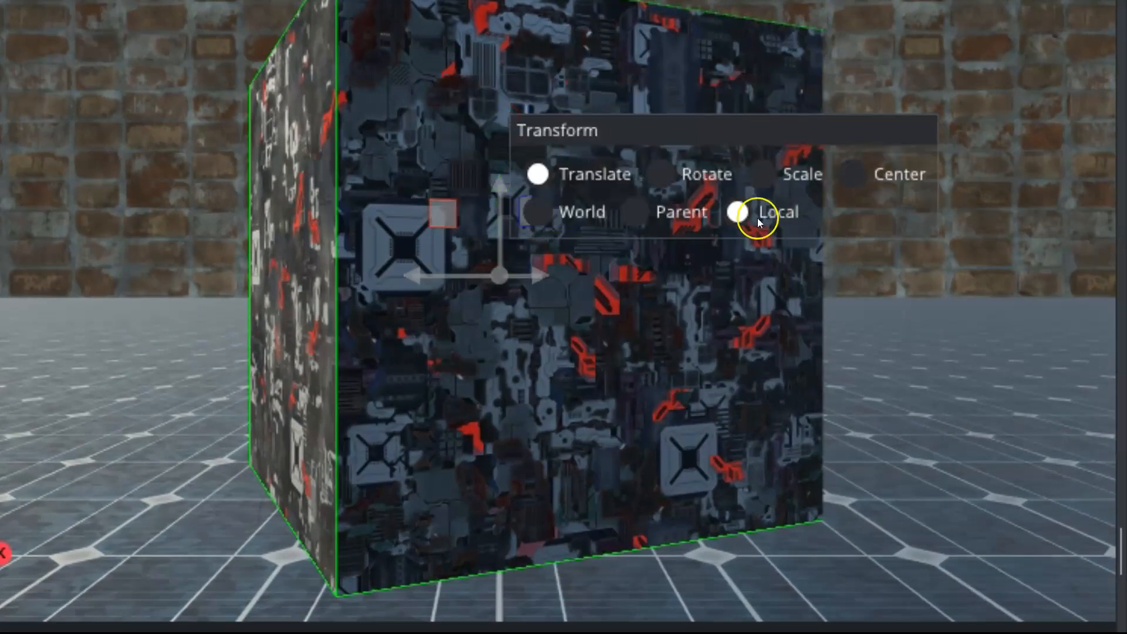
left_click(542, 215)
right_click(658, 162)
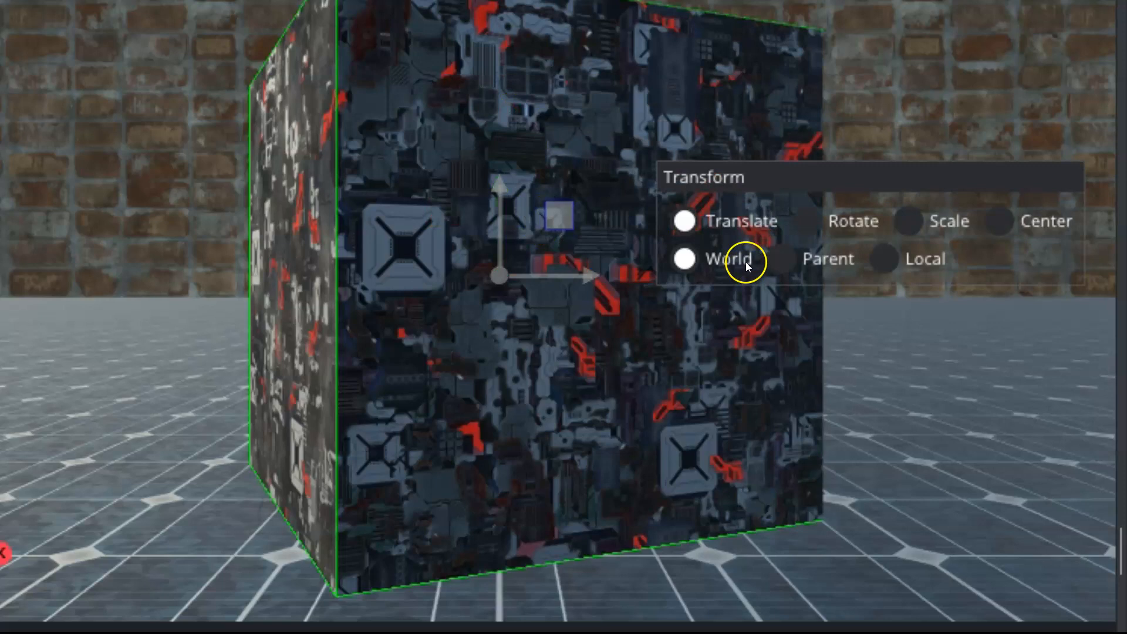
left_click(732, 260)
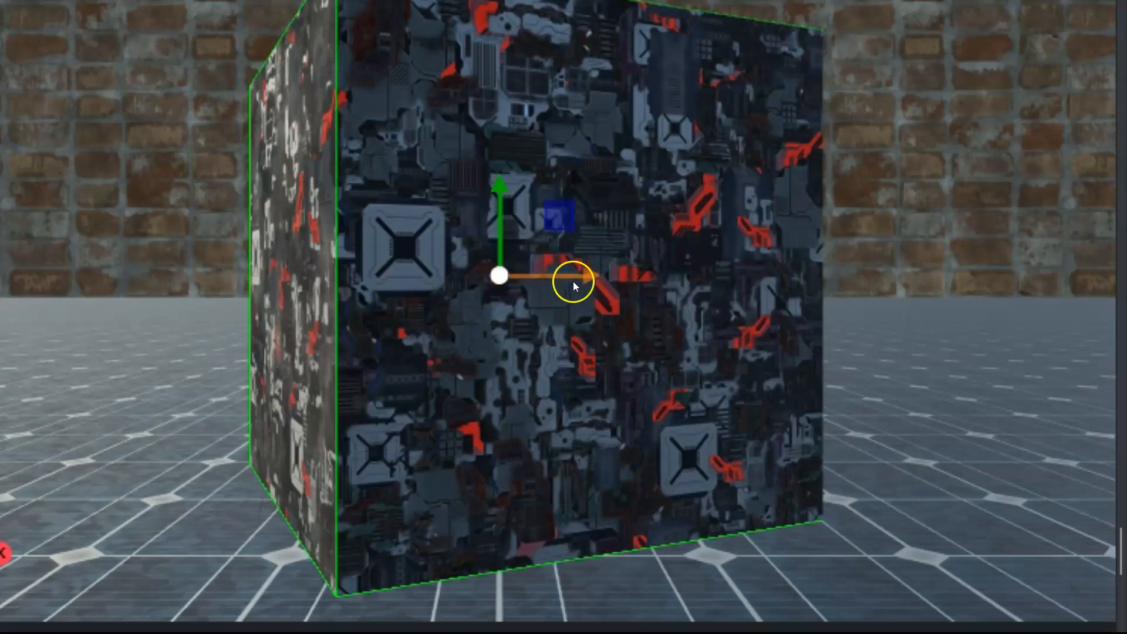
left_click_drag(578, 278, 541, 278)
left_click(485, 216)
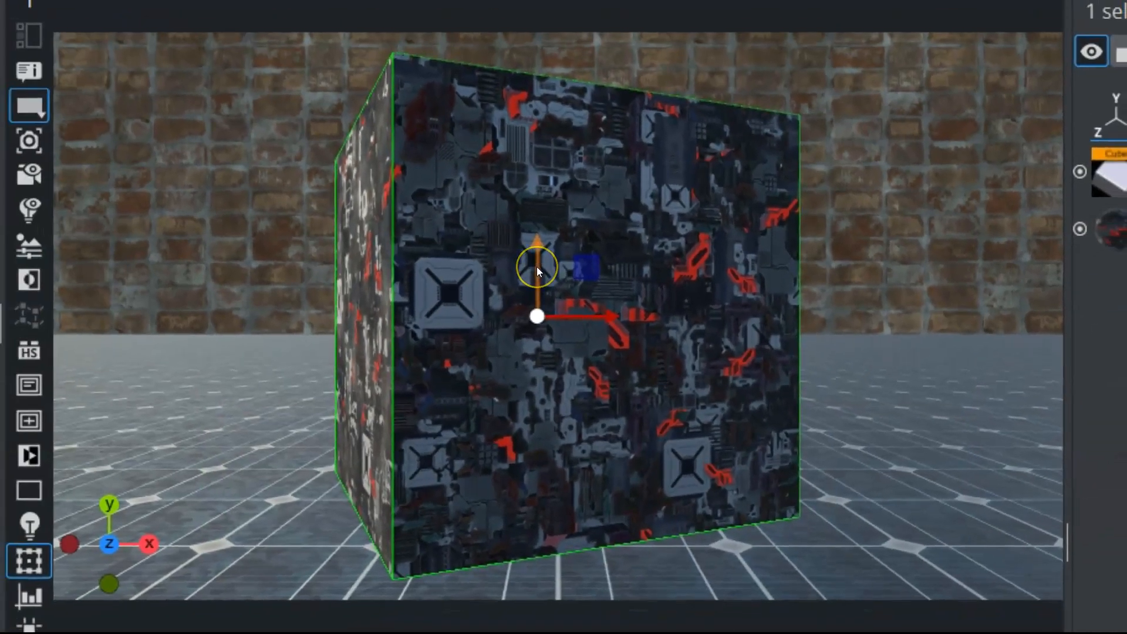
left_click_drag(537, 267, 536, 297)
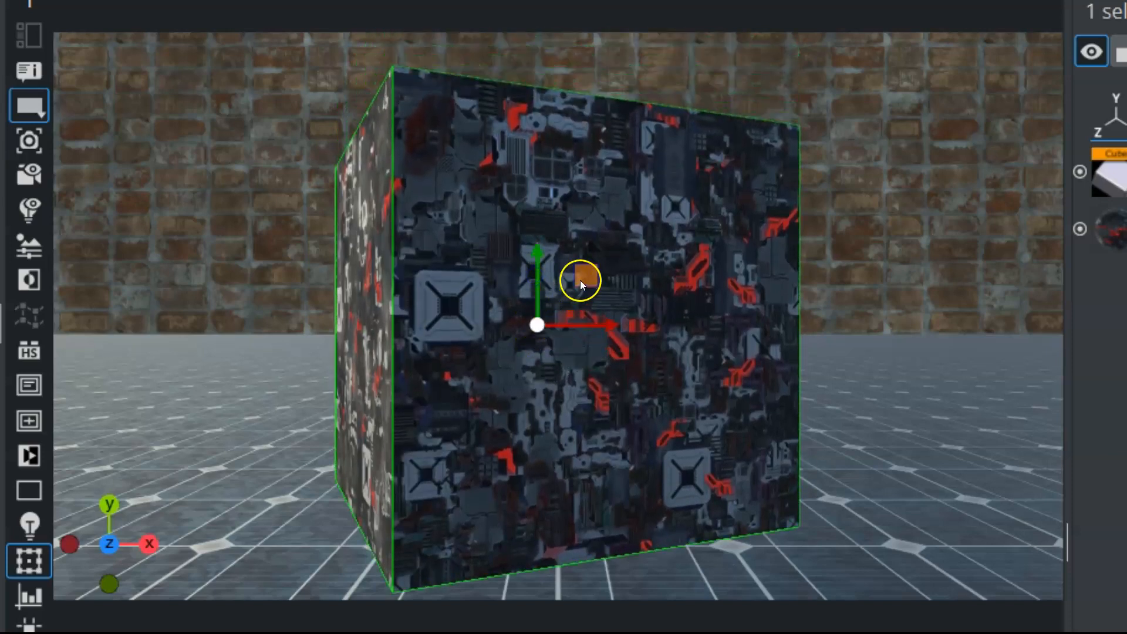
mouse_move(585, 277)
left_mouse_down()
mouse_move(613, 275)
mouse_move(506, 262)
mouse_move(505, 281)
mouse_move(575, 271)
left_mouse_up()
Set the transform gizmo to Rotate and rotate the textured cube slightly about its Z axis and its X axis.
right_click(643, 217)
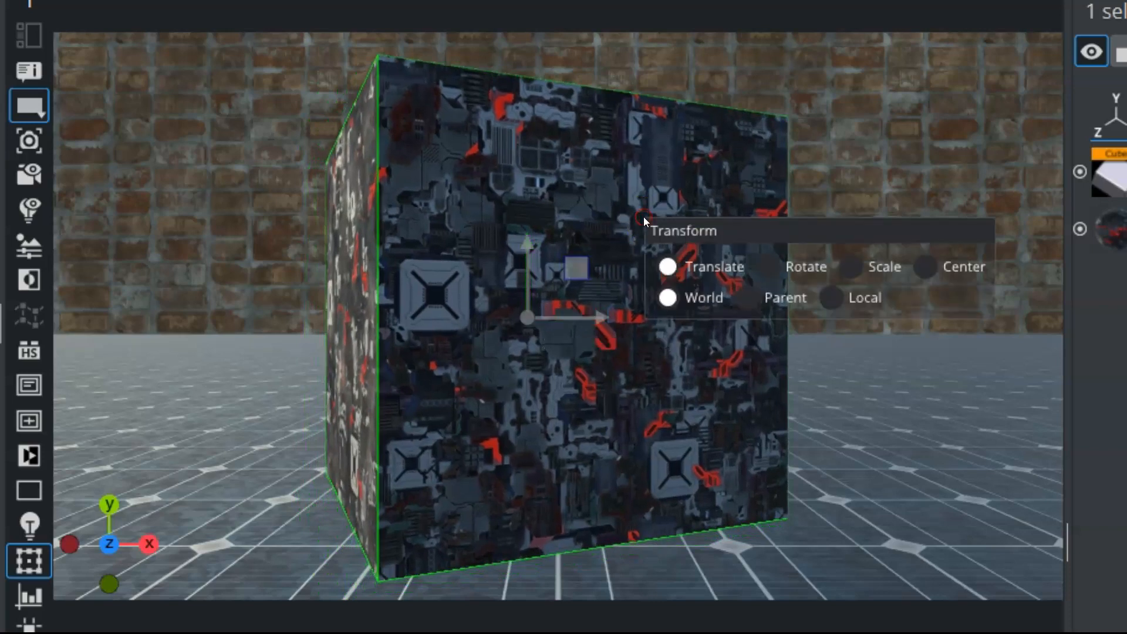
left_click(798, 268)
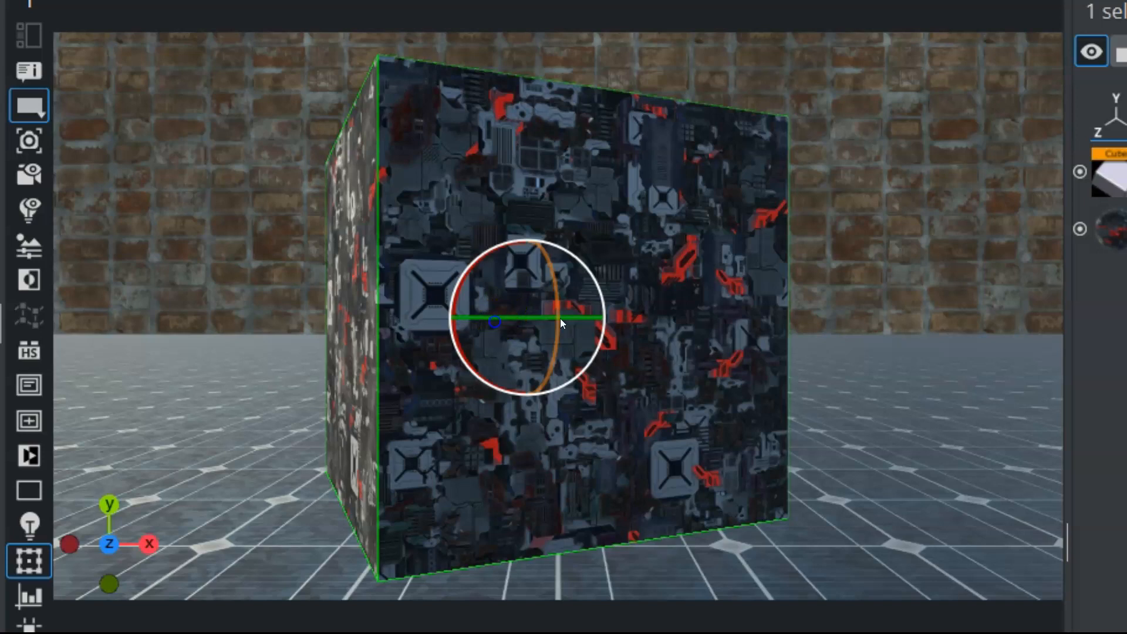
mouse_move(560, 319)
left_mouse_down()
mouse_move(563, 276)
mouse_move(536, 376)
mouse_move(548, 323)
left_mouse_up()
mouse_move(453, 293)
left_mouse_down()
mouse_move(456, 354)
mouse_move(444, 293)
left_mouse_up()
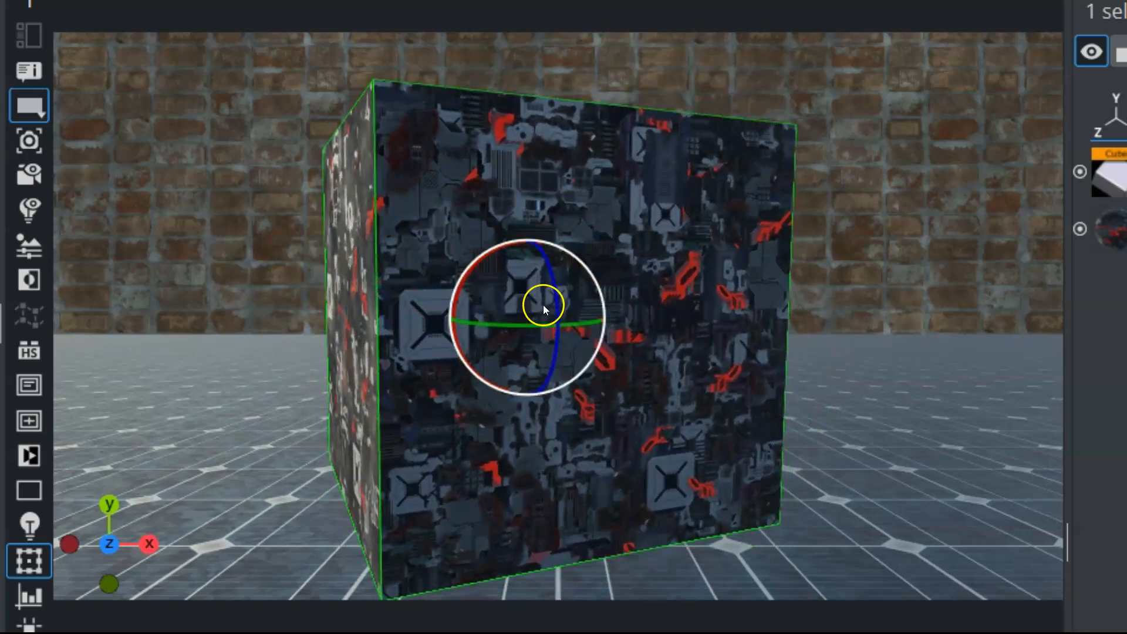
Scale the cube along each axis and then in the YZ plane, to about X 2.68, Y 2.19 and Z 2.35.
right_click(491, 181)
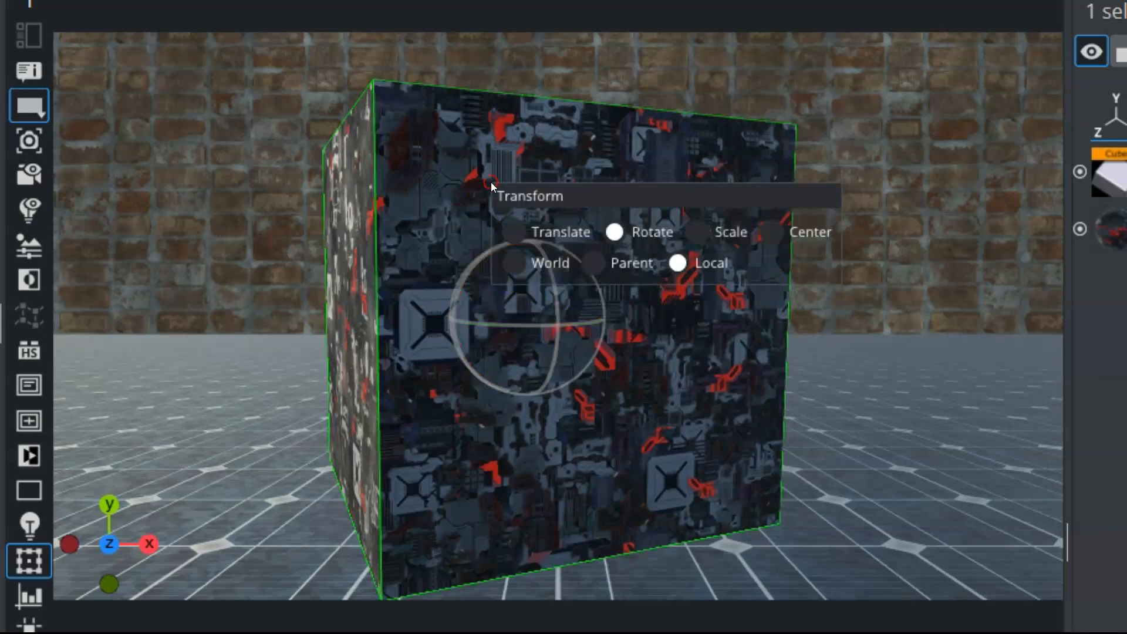
left_click(731, 232)
left_click_drag(555, 329, 567, 335)
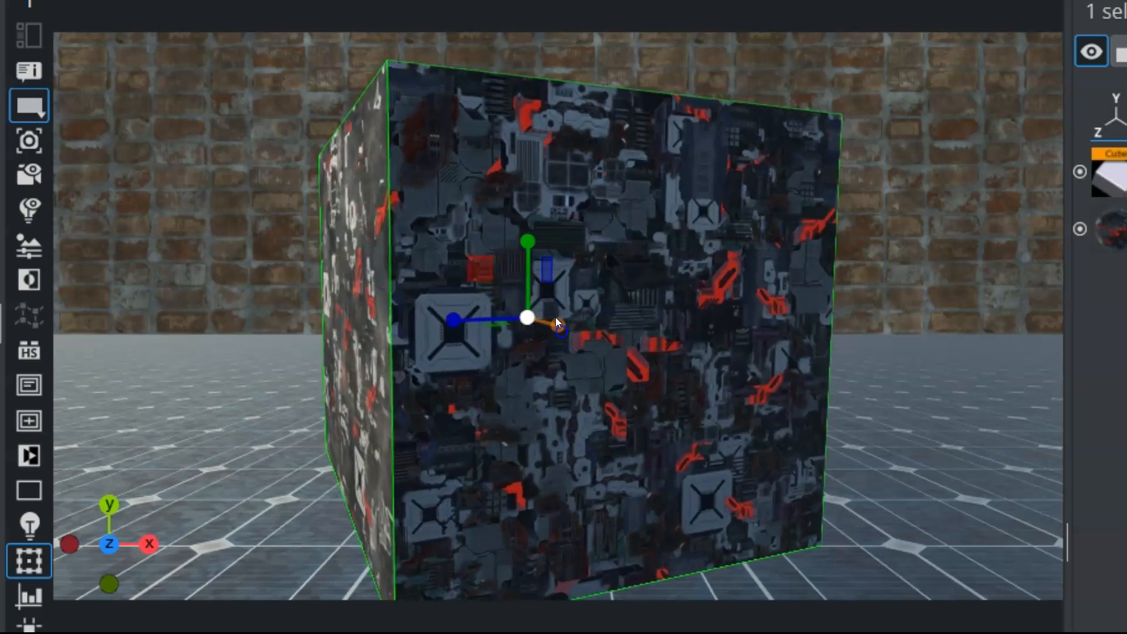
left_click_drag(531, 229, 530, 205)
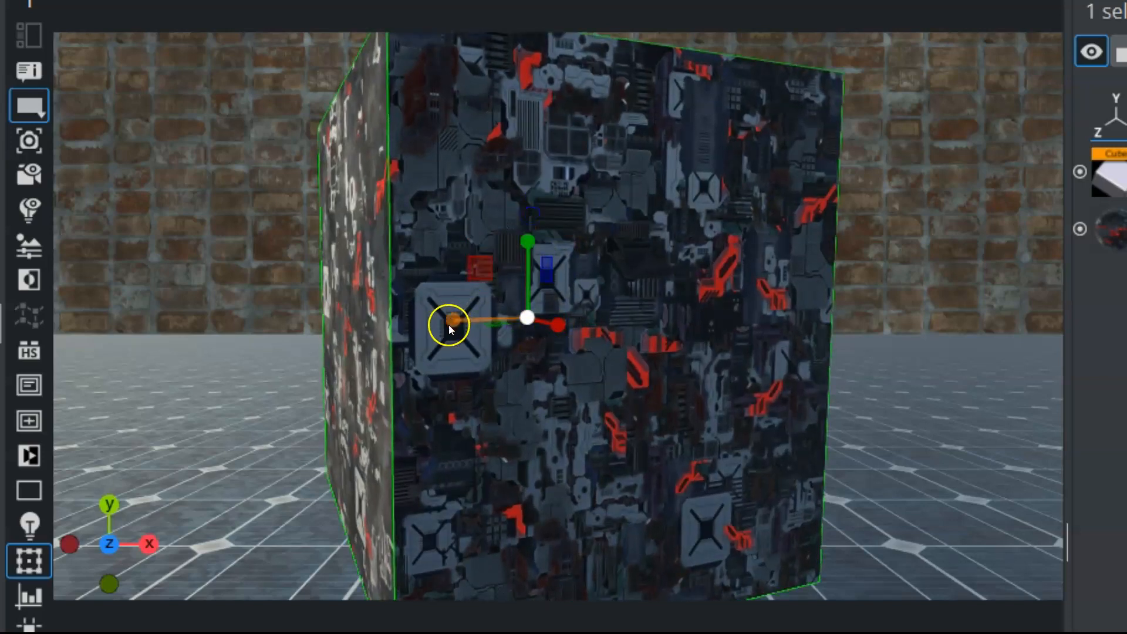
left_click_drag(448, 326, 435, 325)
mouse_move(481, 265)
left_mouse_down()
mouse_move(472, 244)
mouse_move(487, 278)
left_mouse_up()
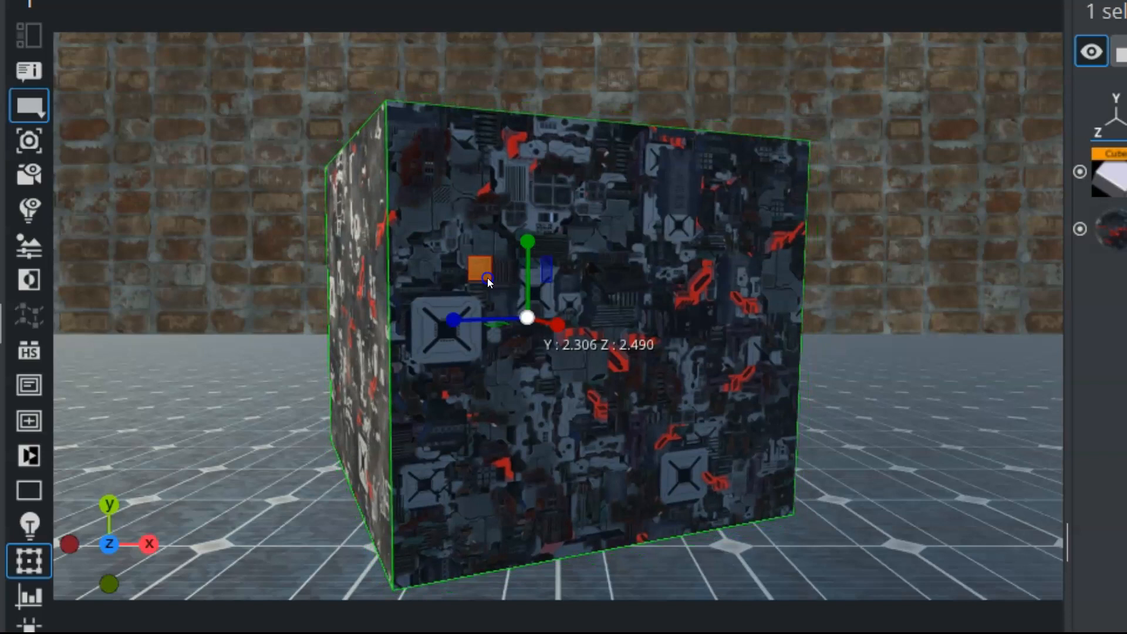
left_click_drag(487, 277, 489, 280)
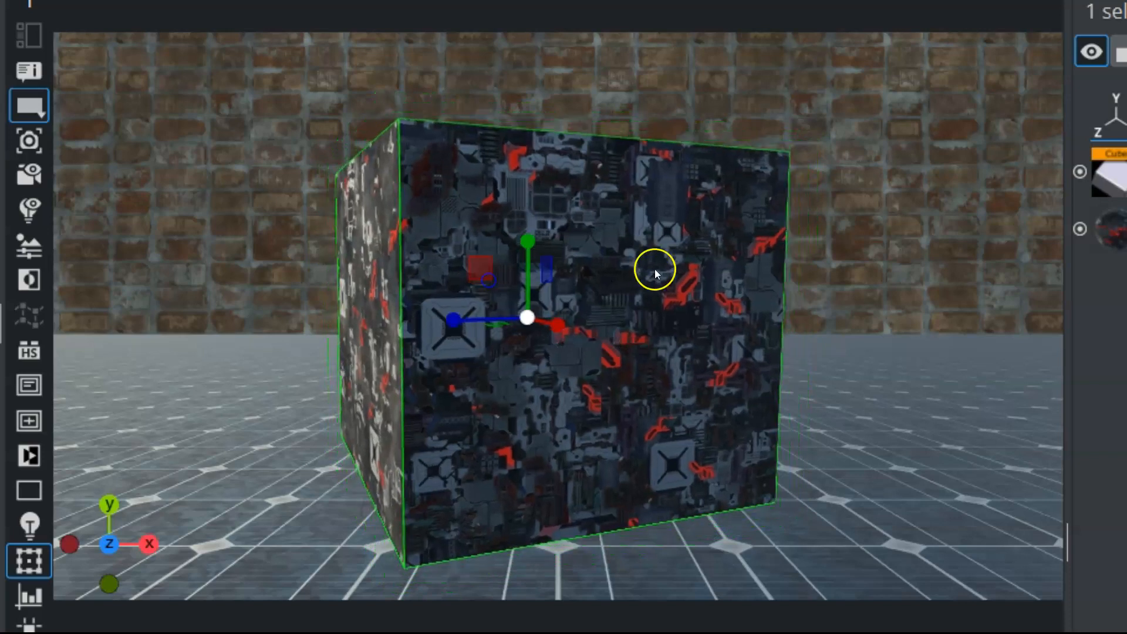
Set the transform gizmo to Center and move the cube's axis center to about X 2.40, Y 13.68, Z -9.18.
right_click(627, 259)
left_click(957, 307)
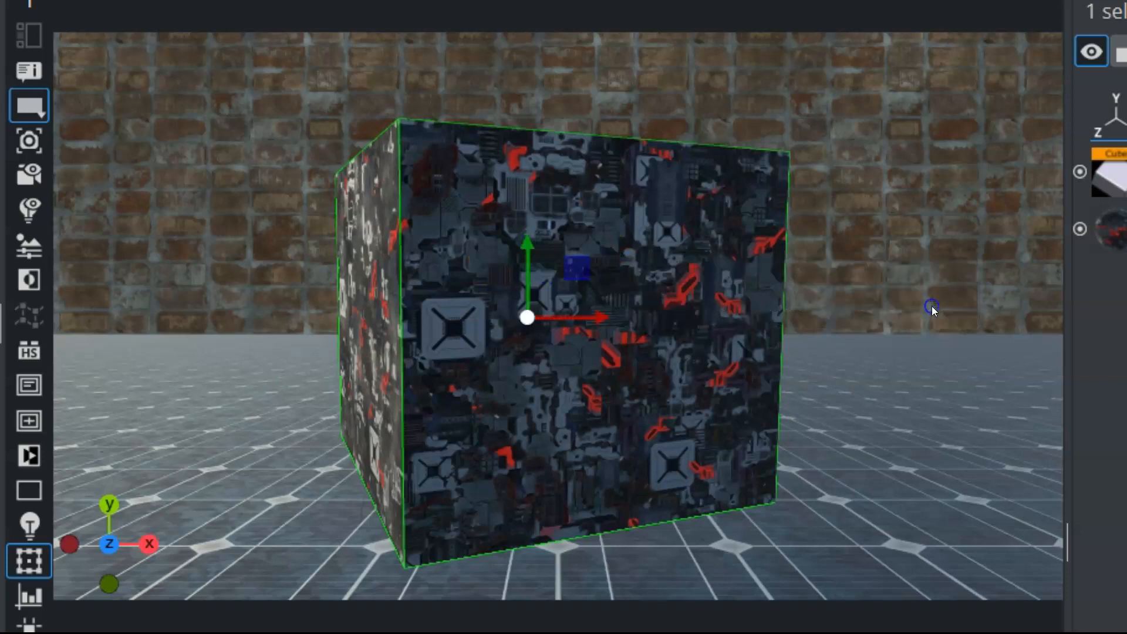
left_click_drag(565, 318, 595, 317)
left_click_drag(560, 279, 560, 236)
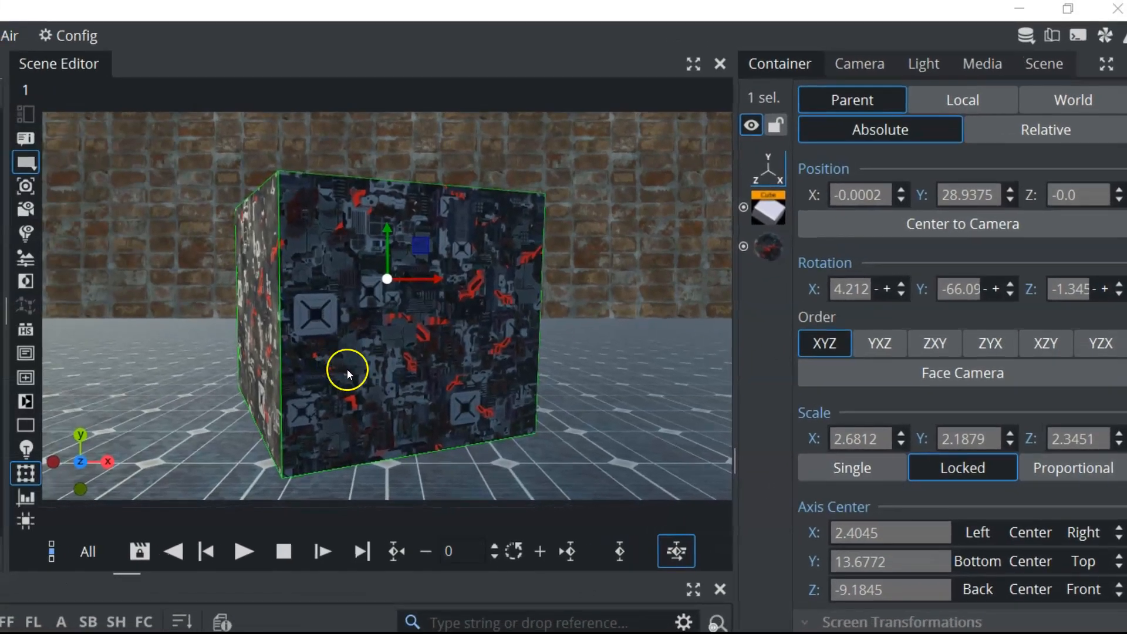
Open the scene settings and return to the cube's container properties by selecting the cube in the viewport.
left_click(1043, 63)
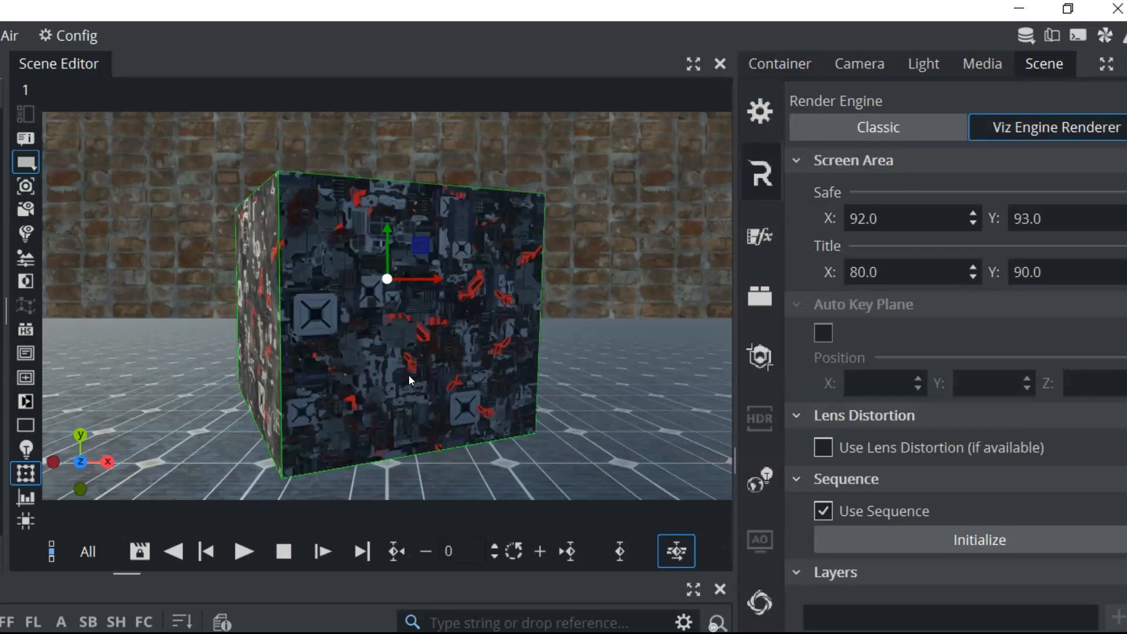
left_click(356, 362)
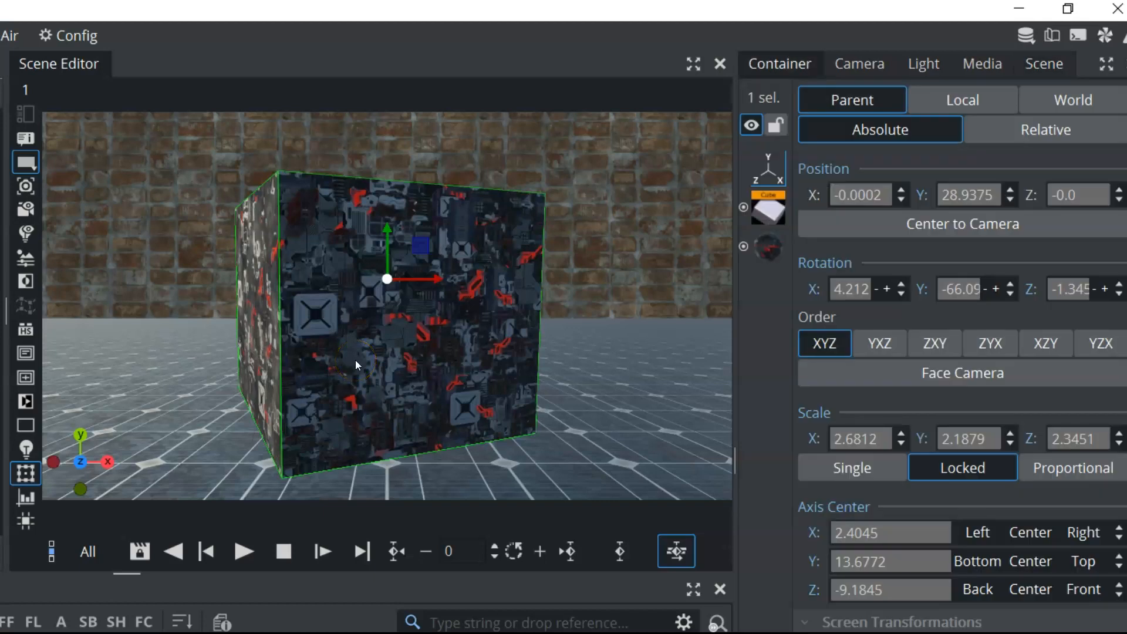
left_click(21, 88)
left_click(21, 88)
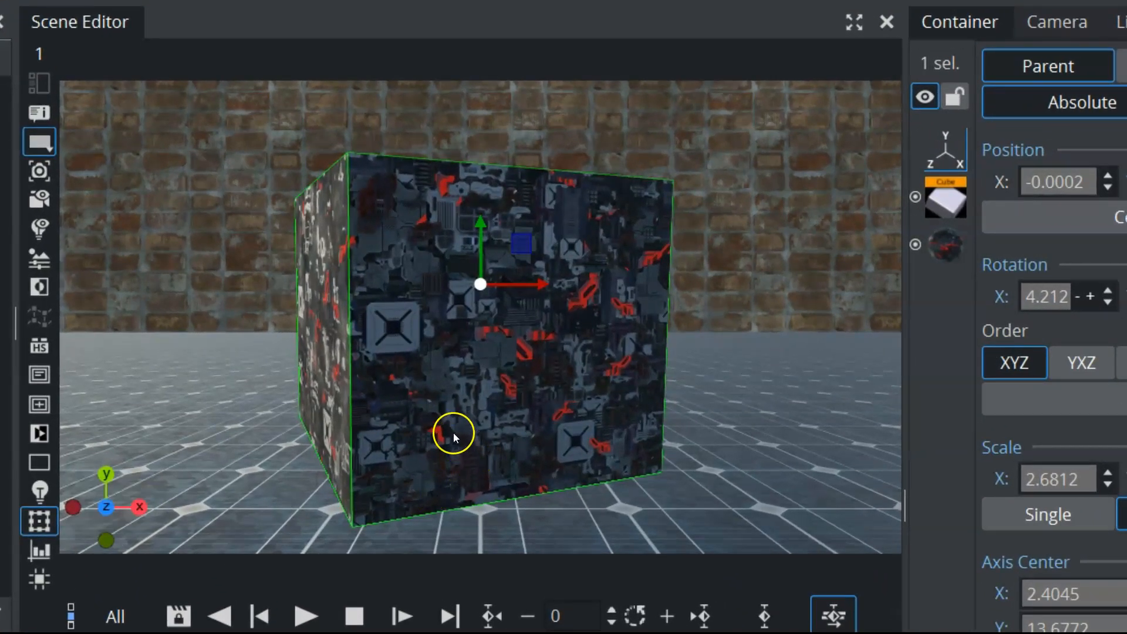
Orbit camera 1 around the cube with the axis navigation gizmo and check the available camera and view choices.
left_click(365, 383)
key("a")
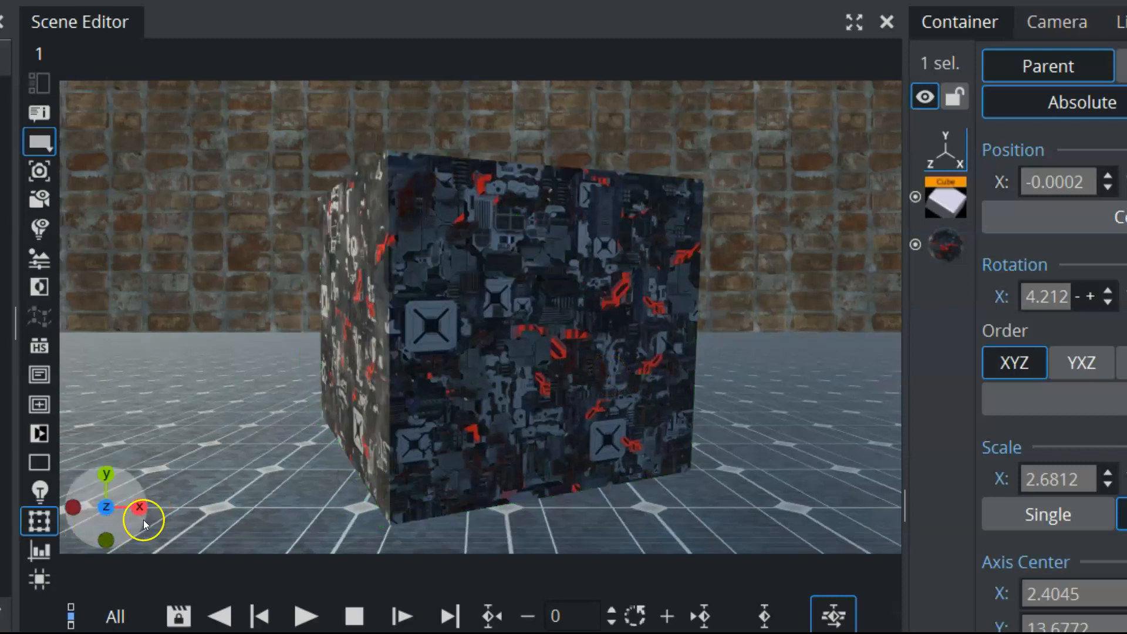
mouse_move(136, 520)
left_mouse_down()
mouse_move(142, 510)
mouse_move(223, 502)
mouse_move(228, 489)
mouse_move(127, 497)
mouse_move(122, 530)
mouse_move(136, 509)
left_mouse_up()
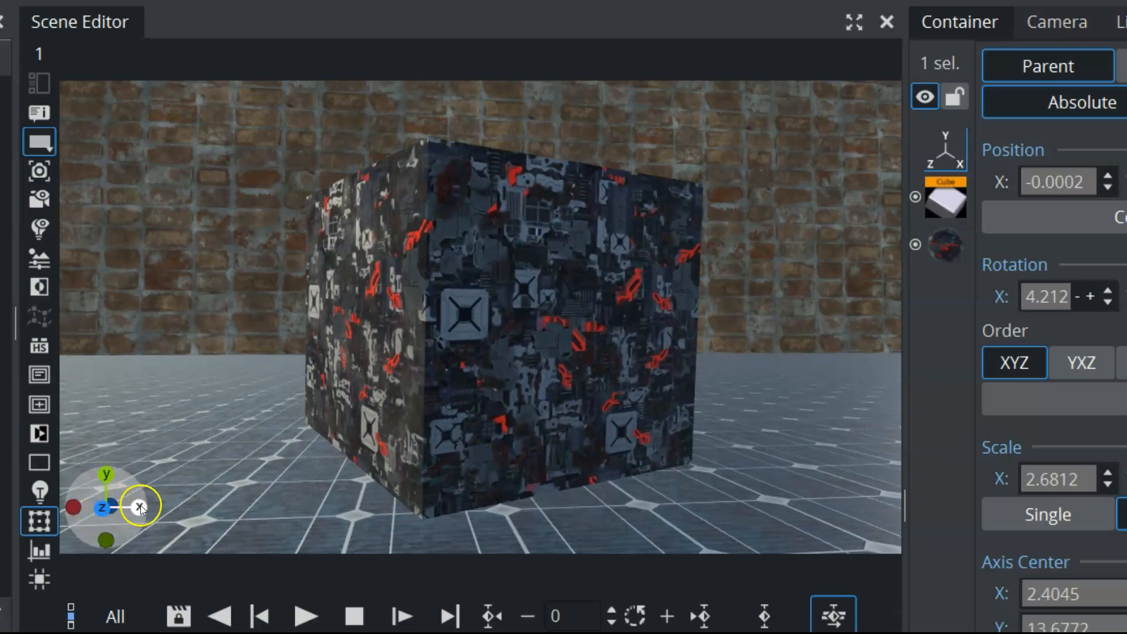
left_click_drag(112, 473, 89, 522)
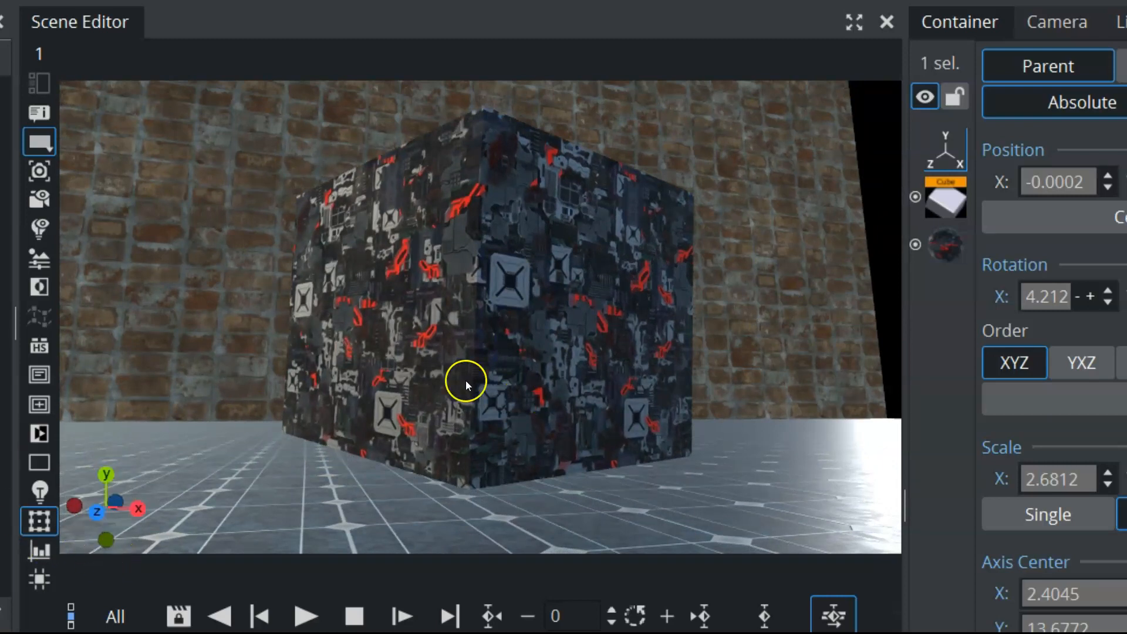
left_click(38, 57)
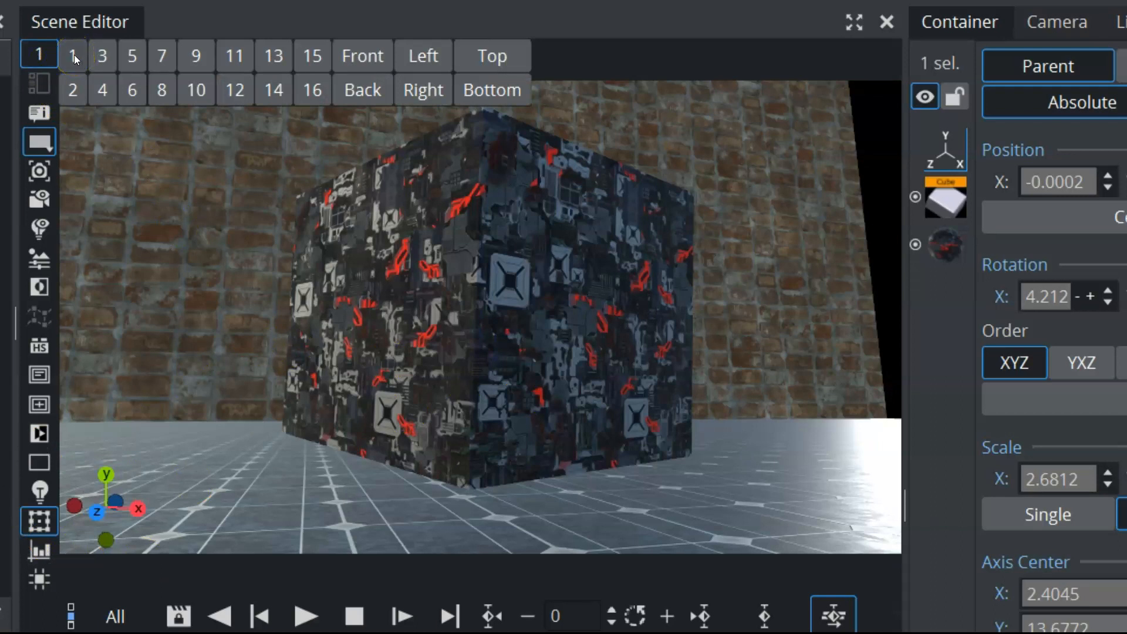
left_click(47, 54)
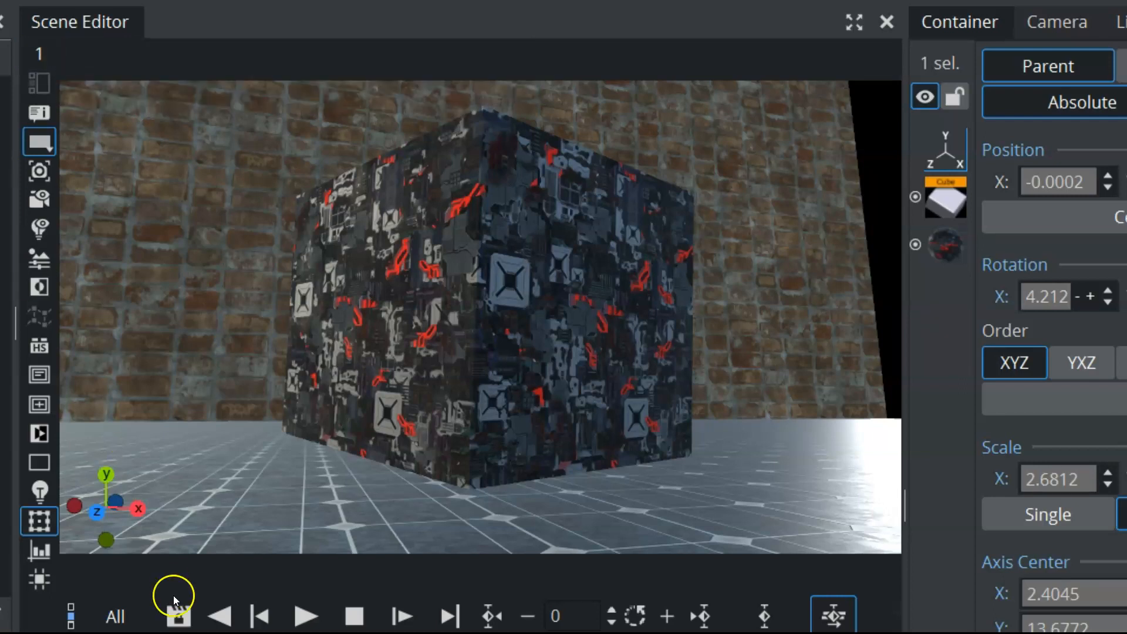
left_click_drag(140, 519, 174, 498)
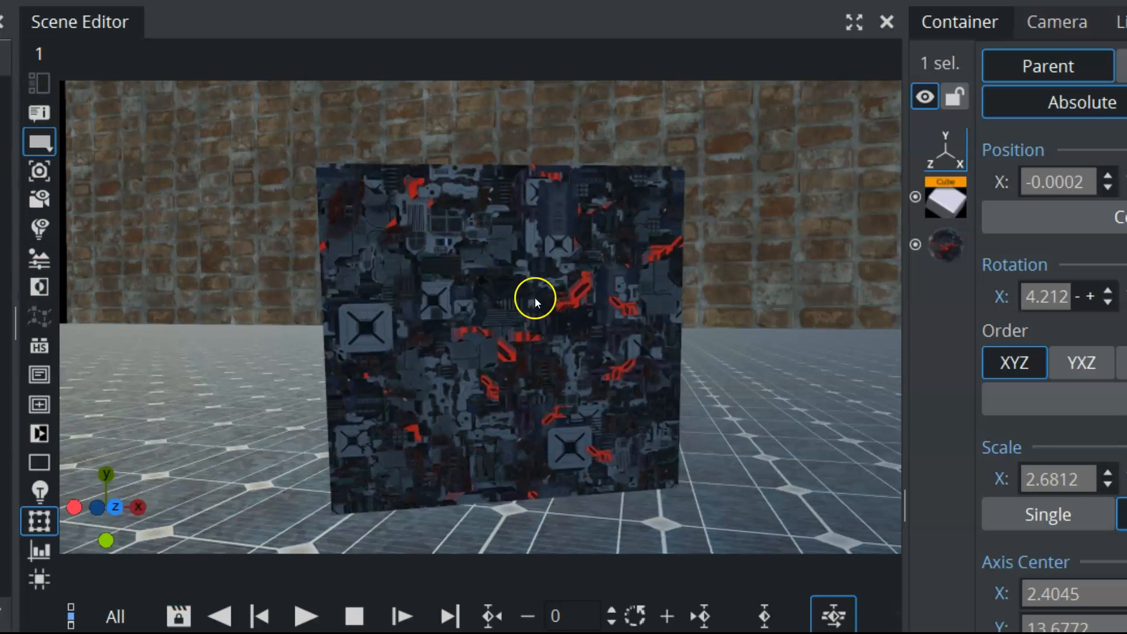